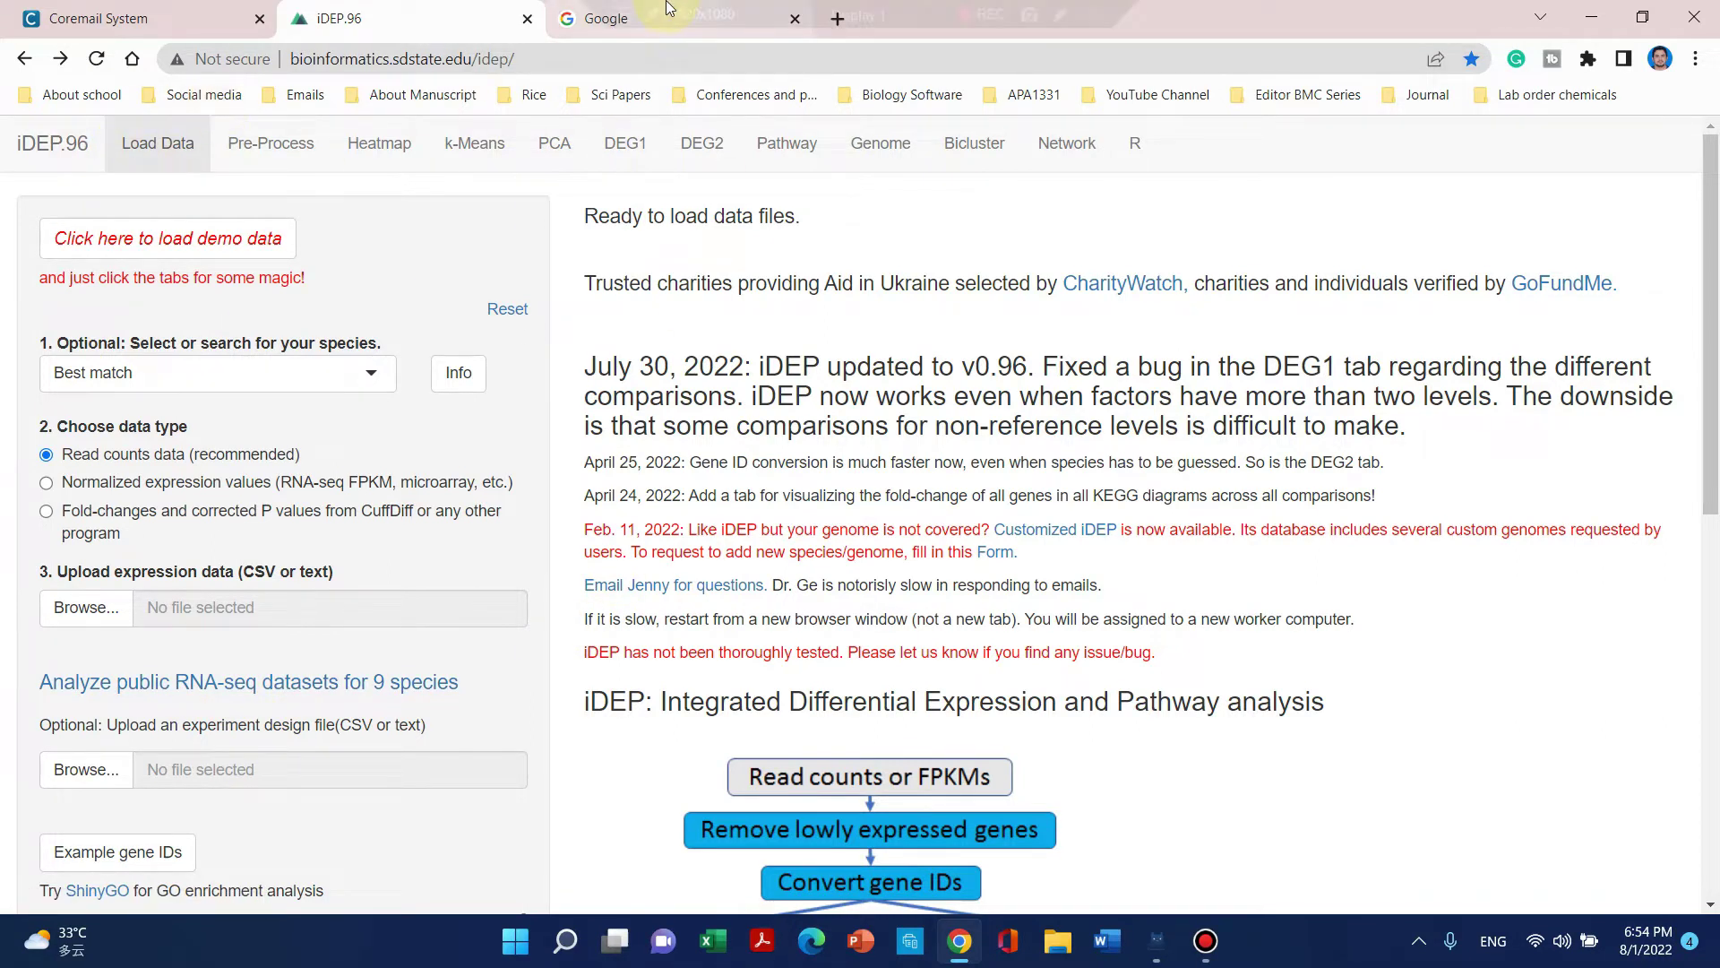
# Step: Search Google for 'idep' and open the iDEP.96 result from bioinformatics.sdstate.edu
pyautogui.click(714, 19)
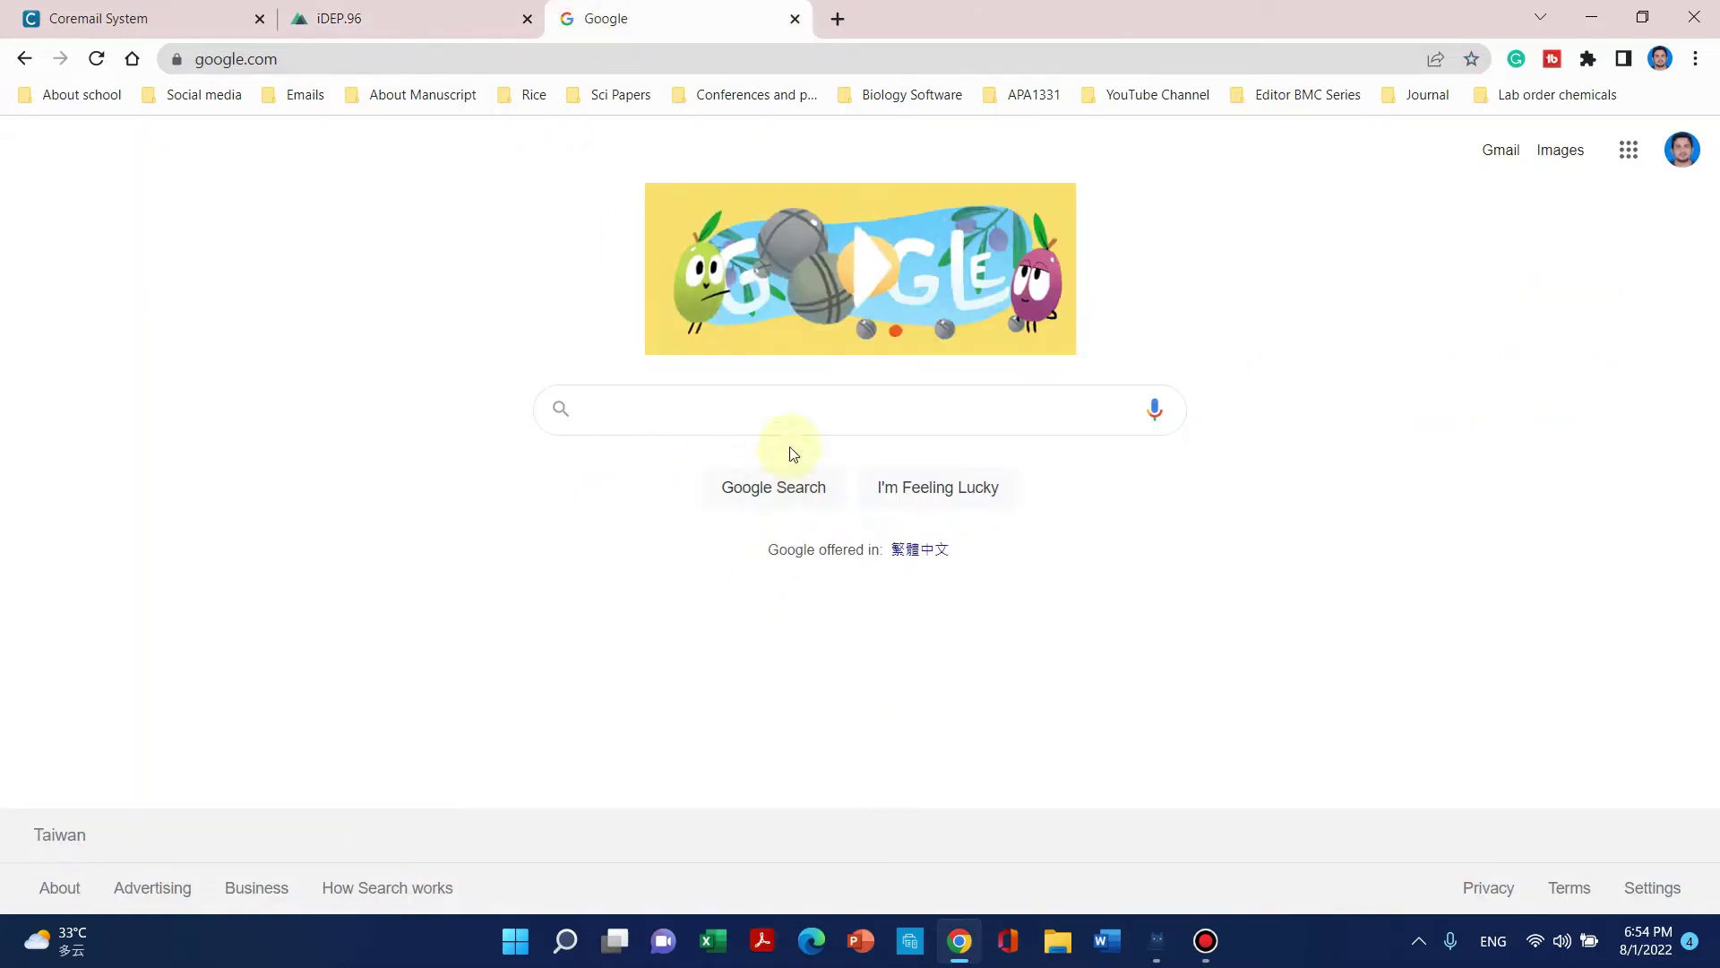
pyautogui.write('idep')
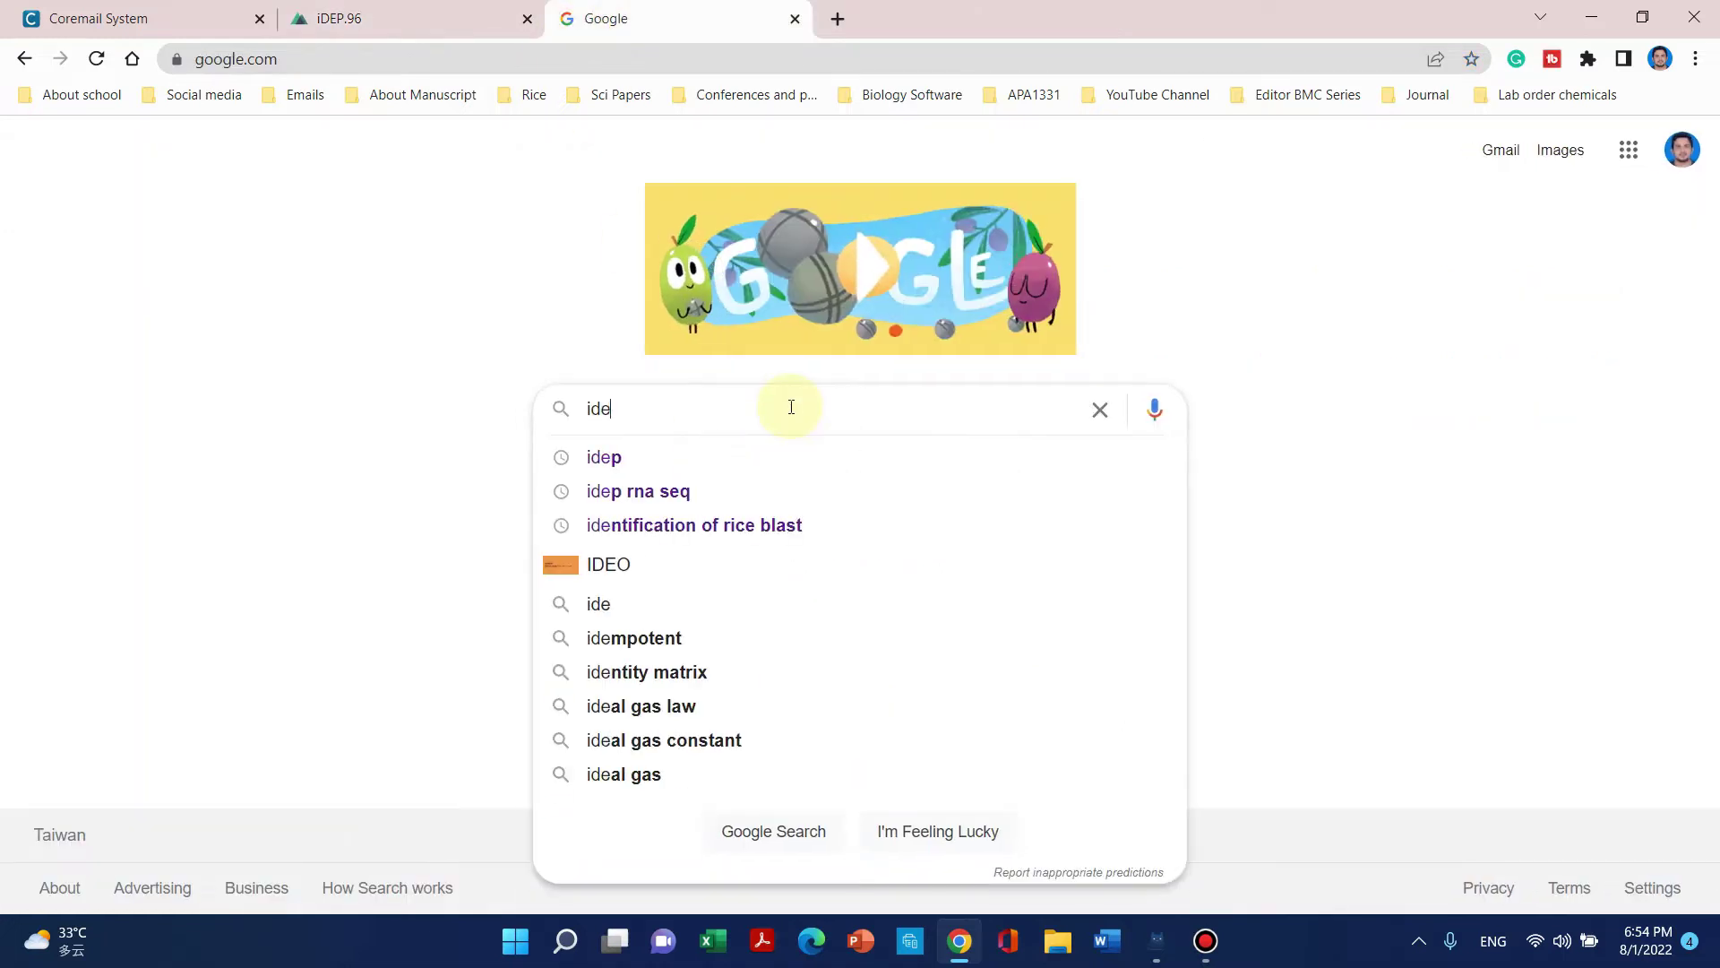
pyautogui.click(708, 457)
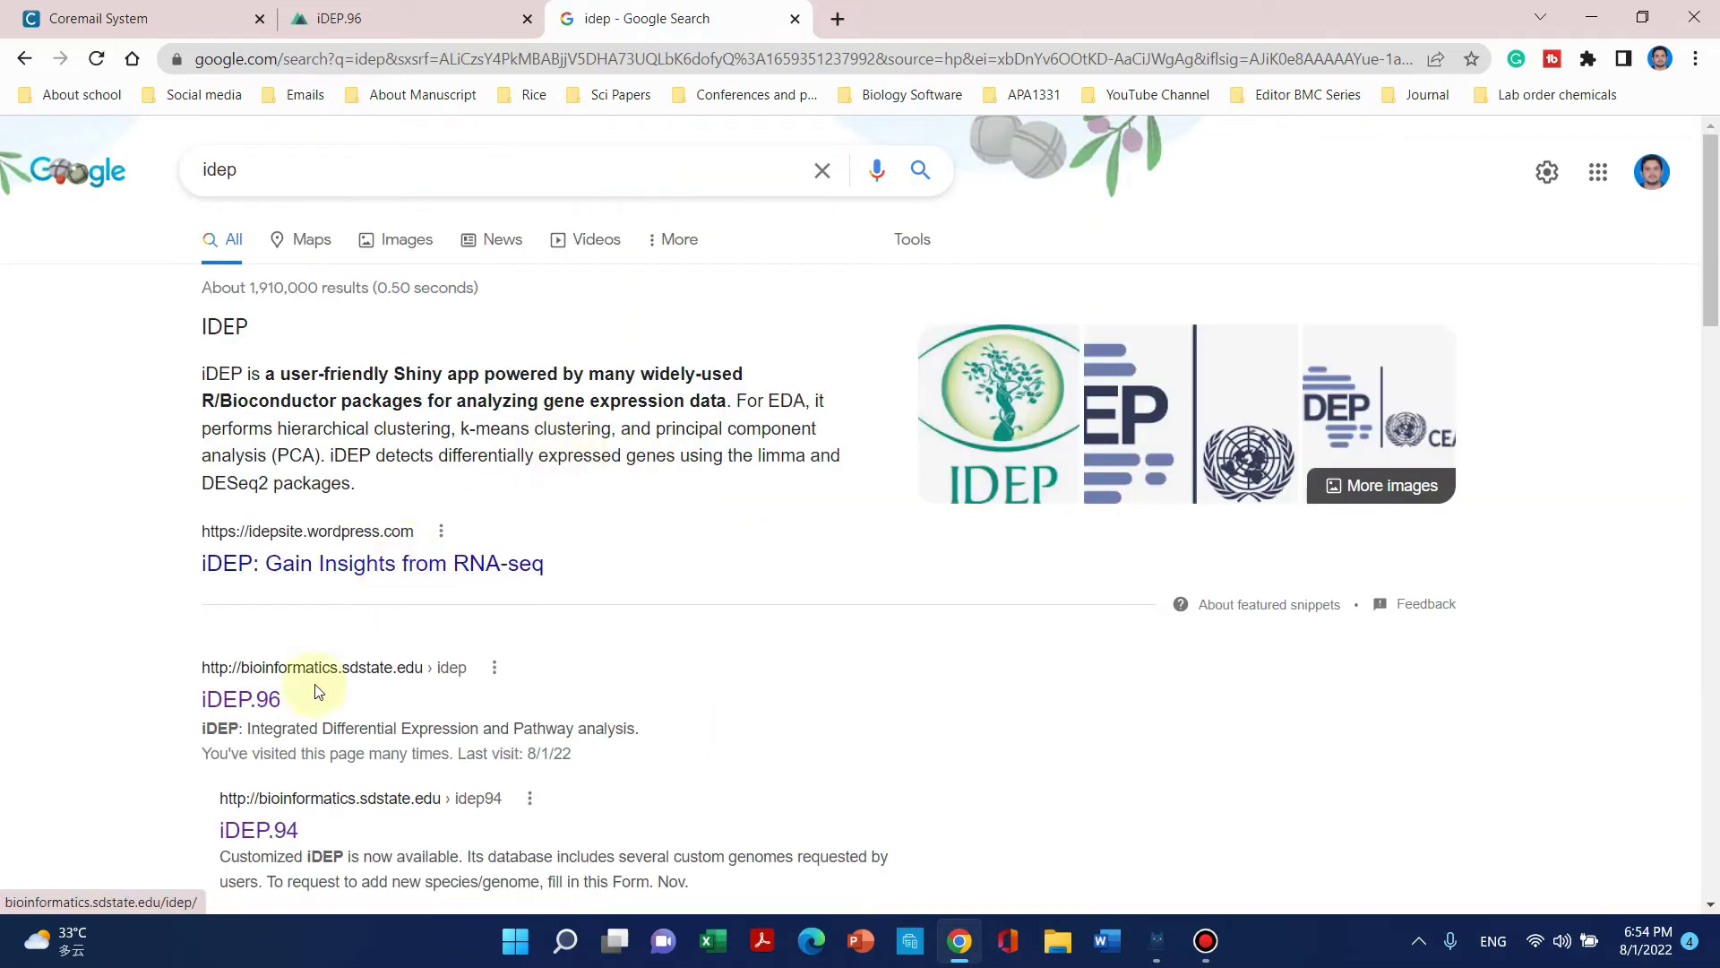
pyautogui.click(249, 702)
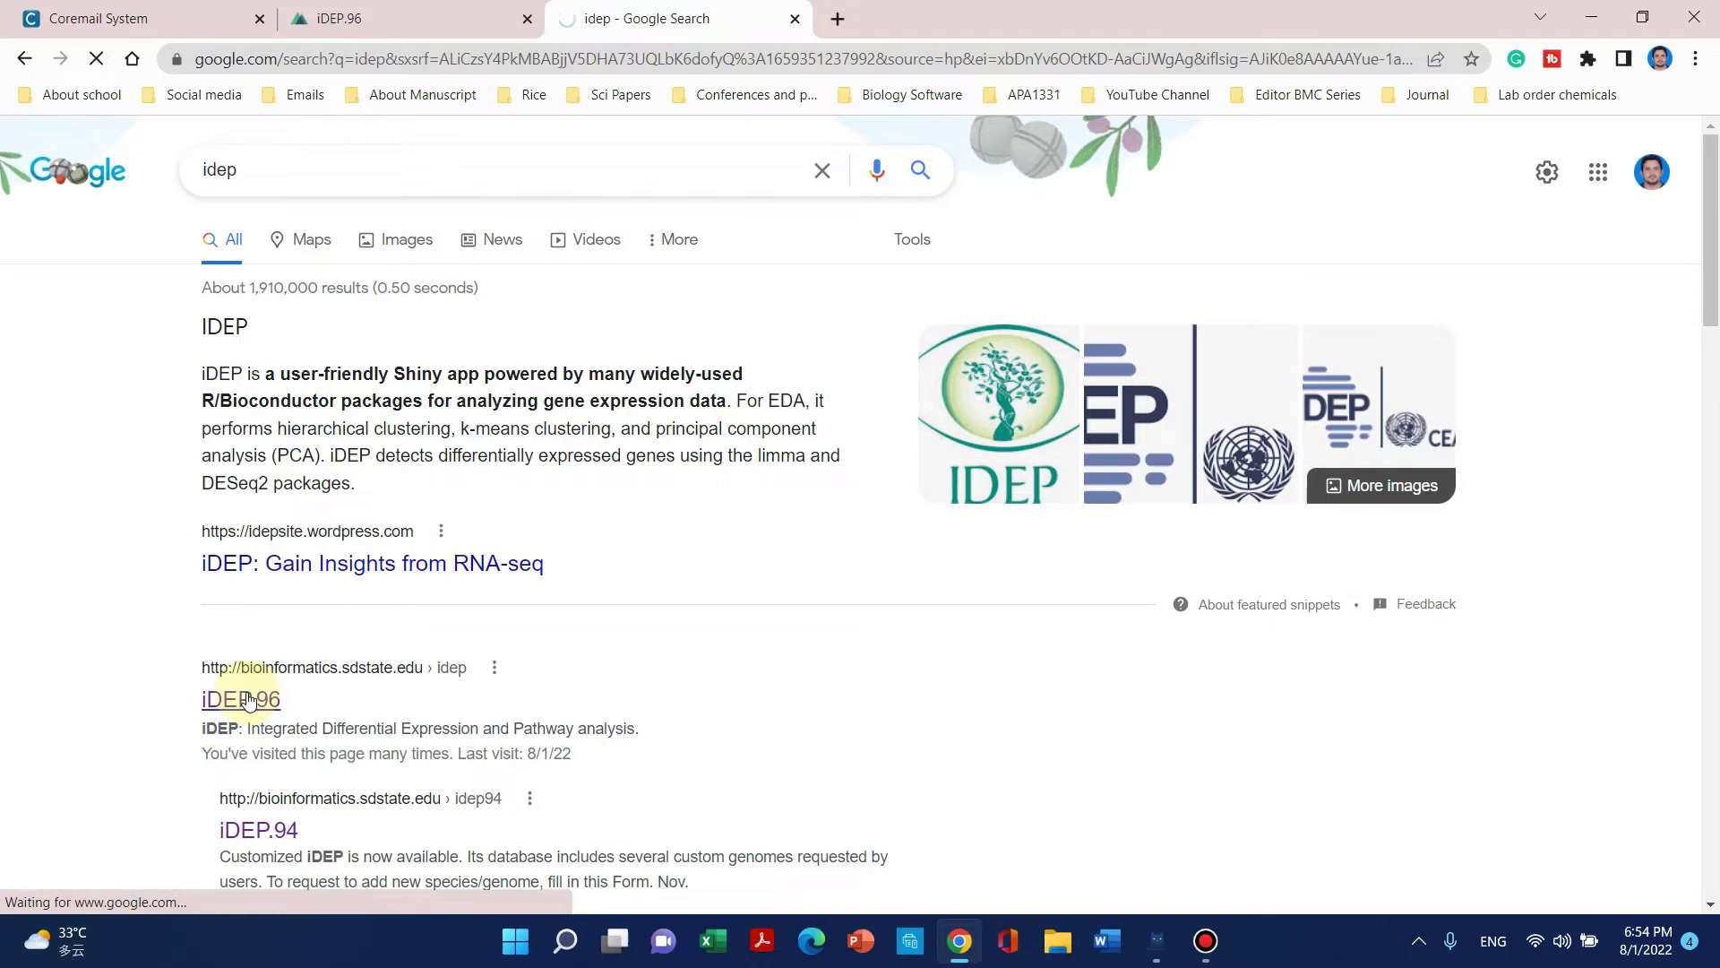
# Step: Follow the 'Analyze public RNA-seq datasets for 9 species' link on the iDEP.96 page
pyautogui.scroll(-4, 359, 410)
pyautogui.scroll(2, 208, 412)
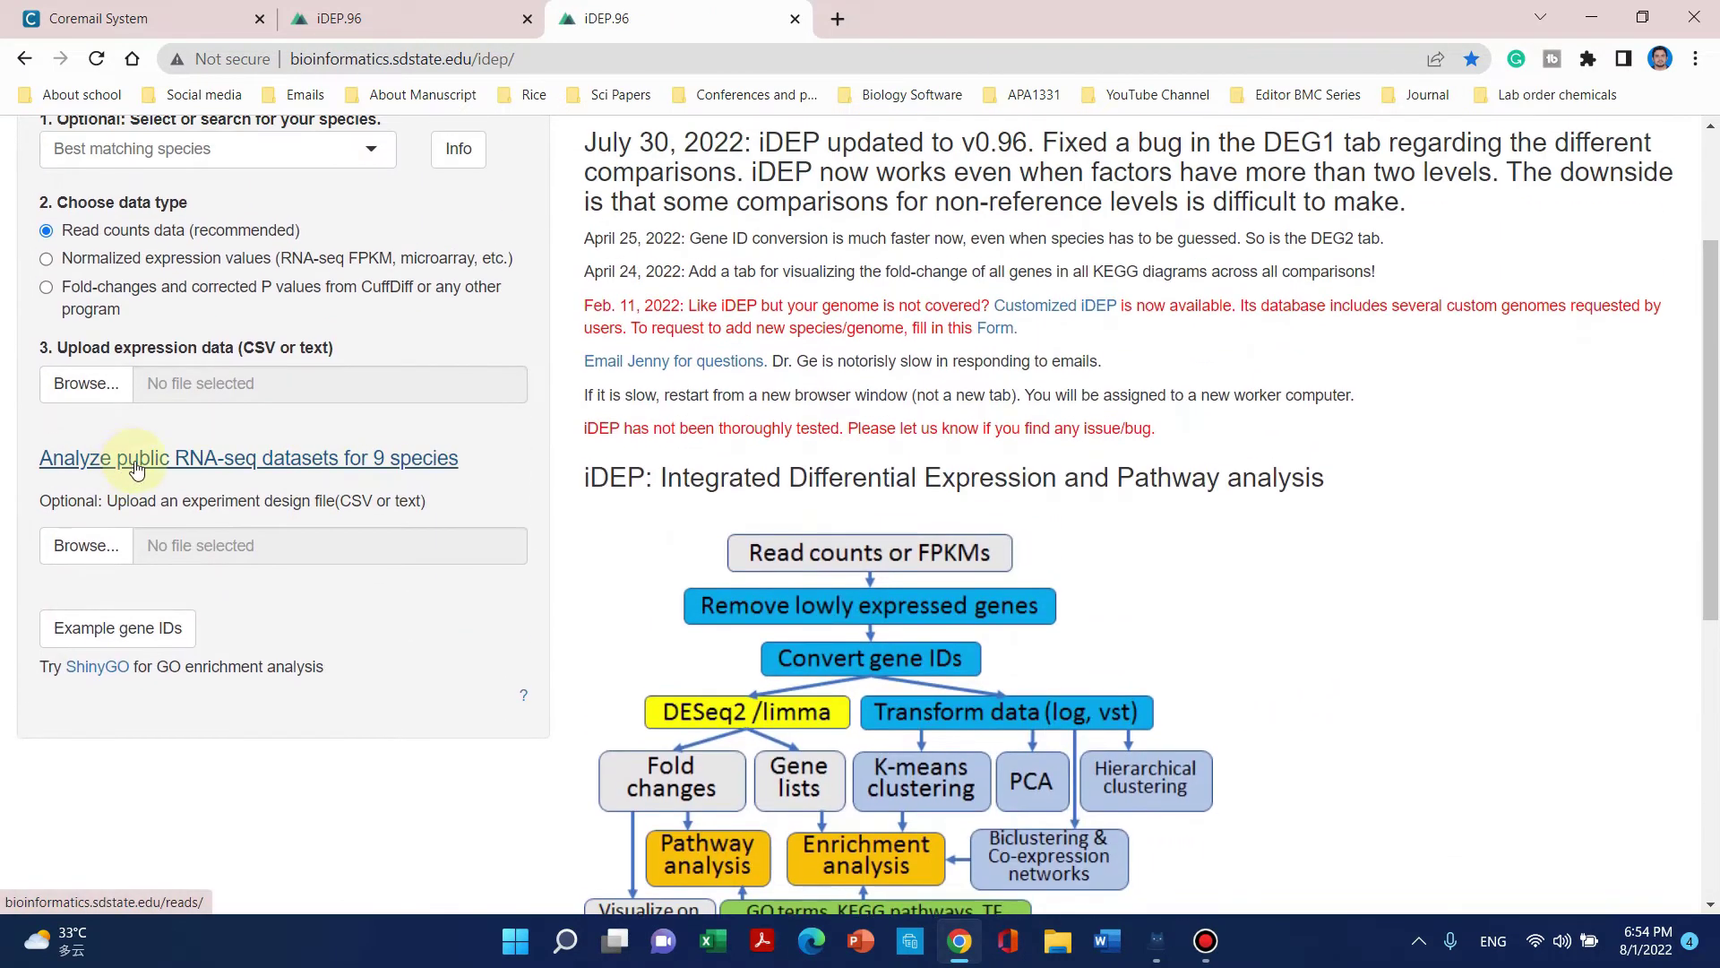
pyautogui.scroll(-1, 179, 468)
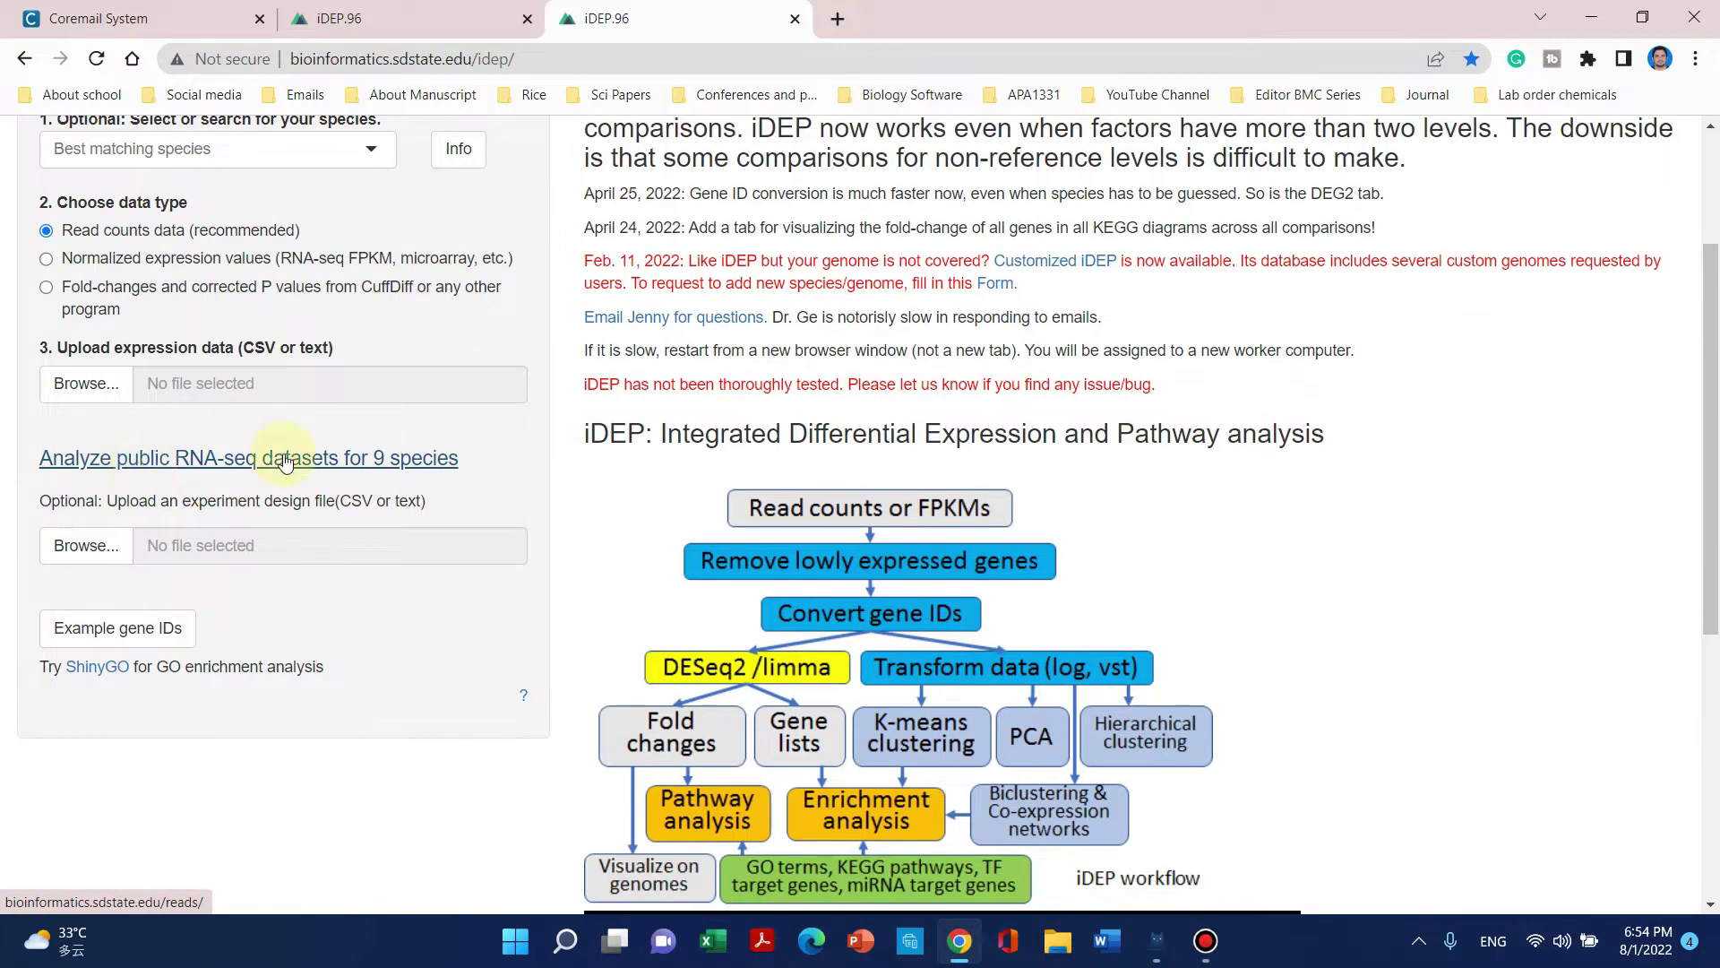
pyautogui.scroll(1, 367, 468)
pyautogui.click(368, 459)
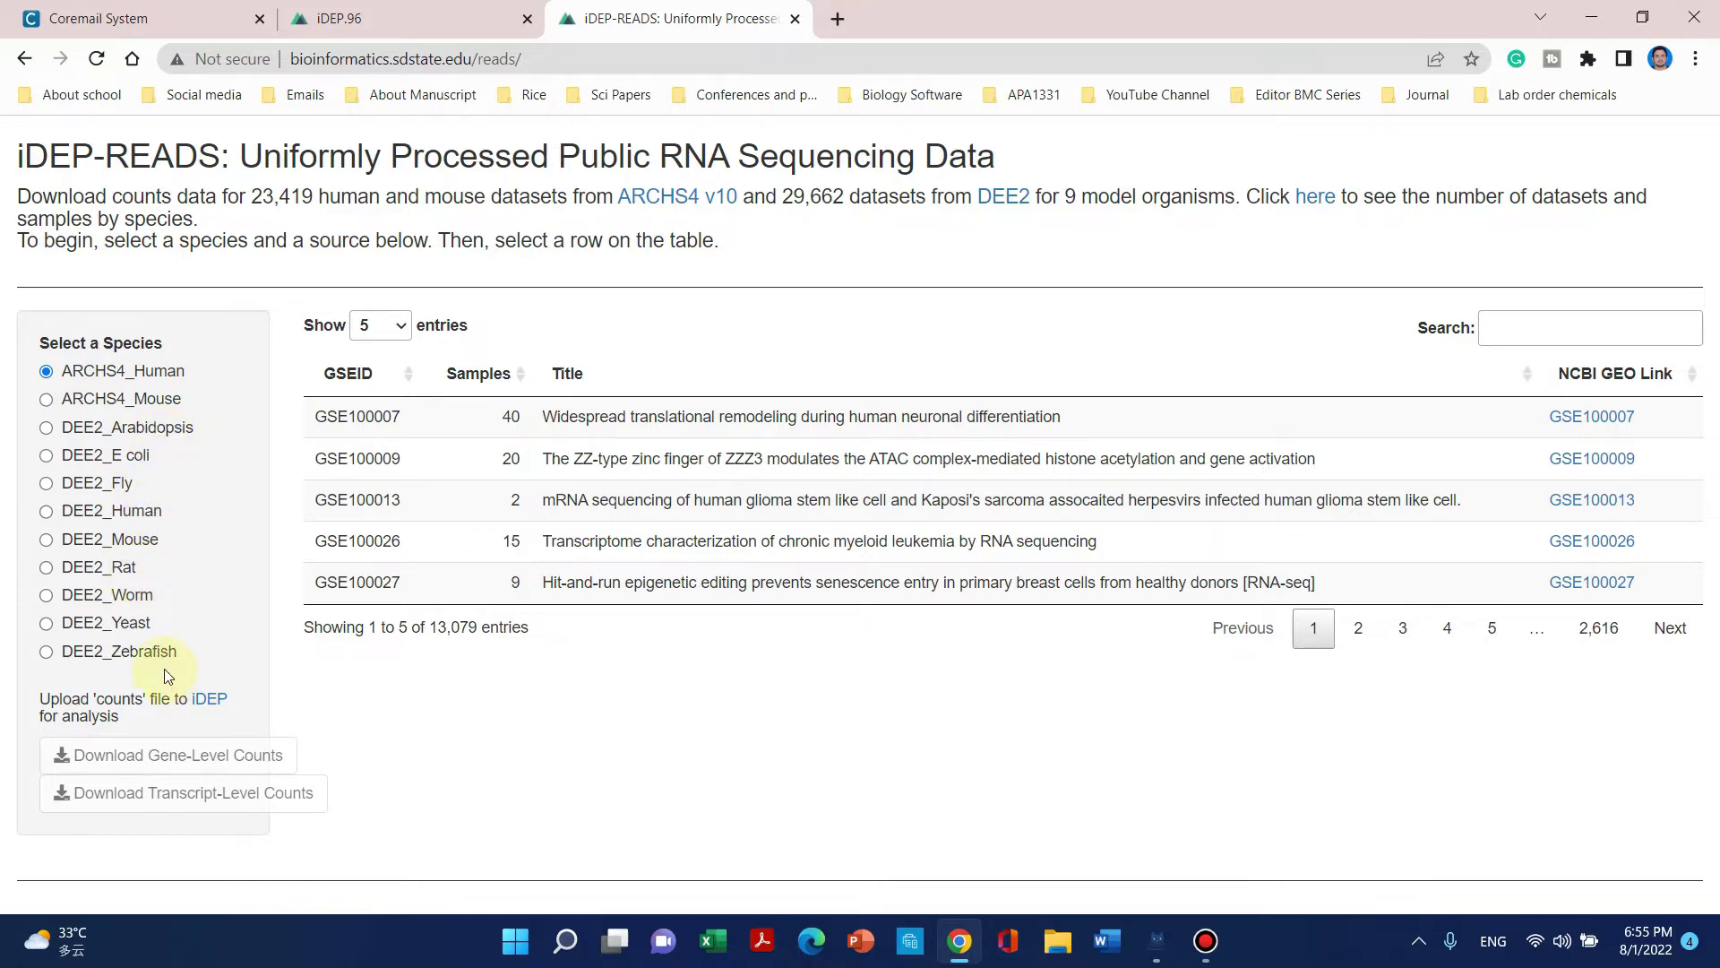
# Step: Choose DEE2_Arabidopsis as the species so its 1,283 datasets are listed
pyautogui.click(125, 433)
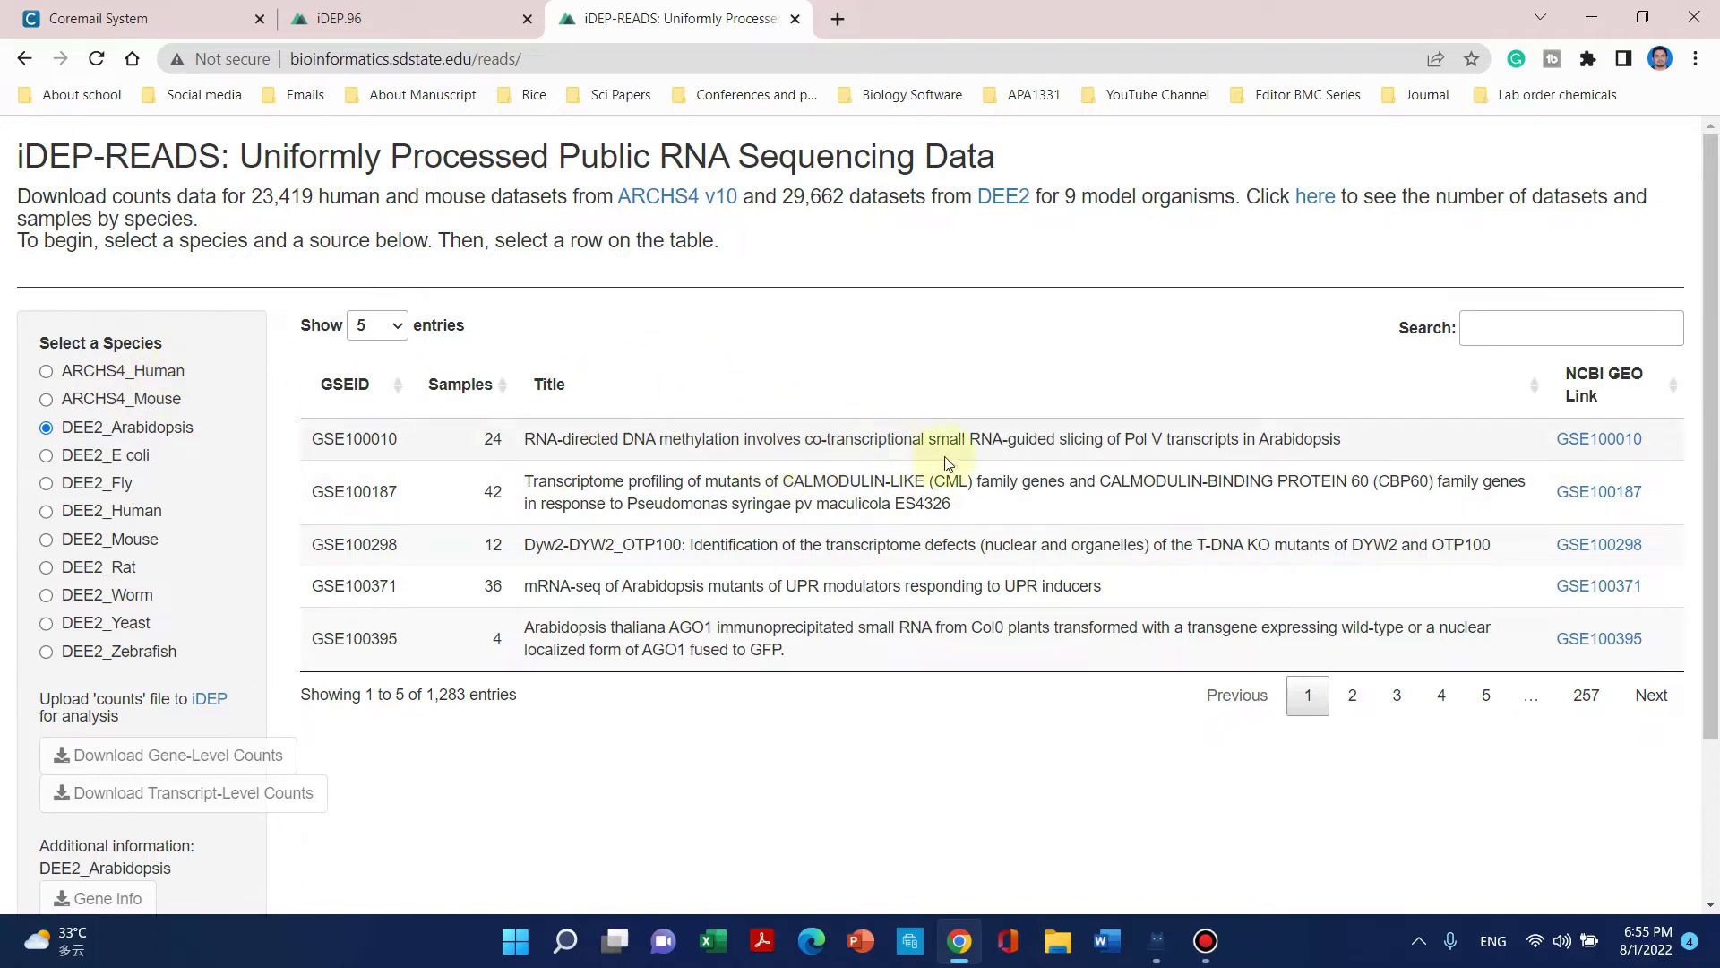
# Step: Try searching the table for 'anther', clear the search, and show page 5 (entries 21–25)
pyautogui.click(1502, 328)
pyautogui.write('anther')
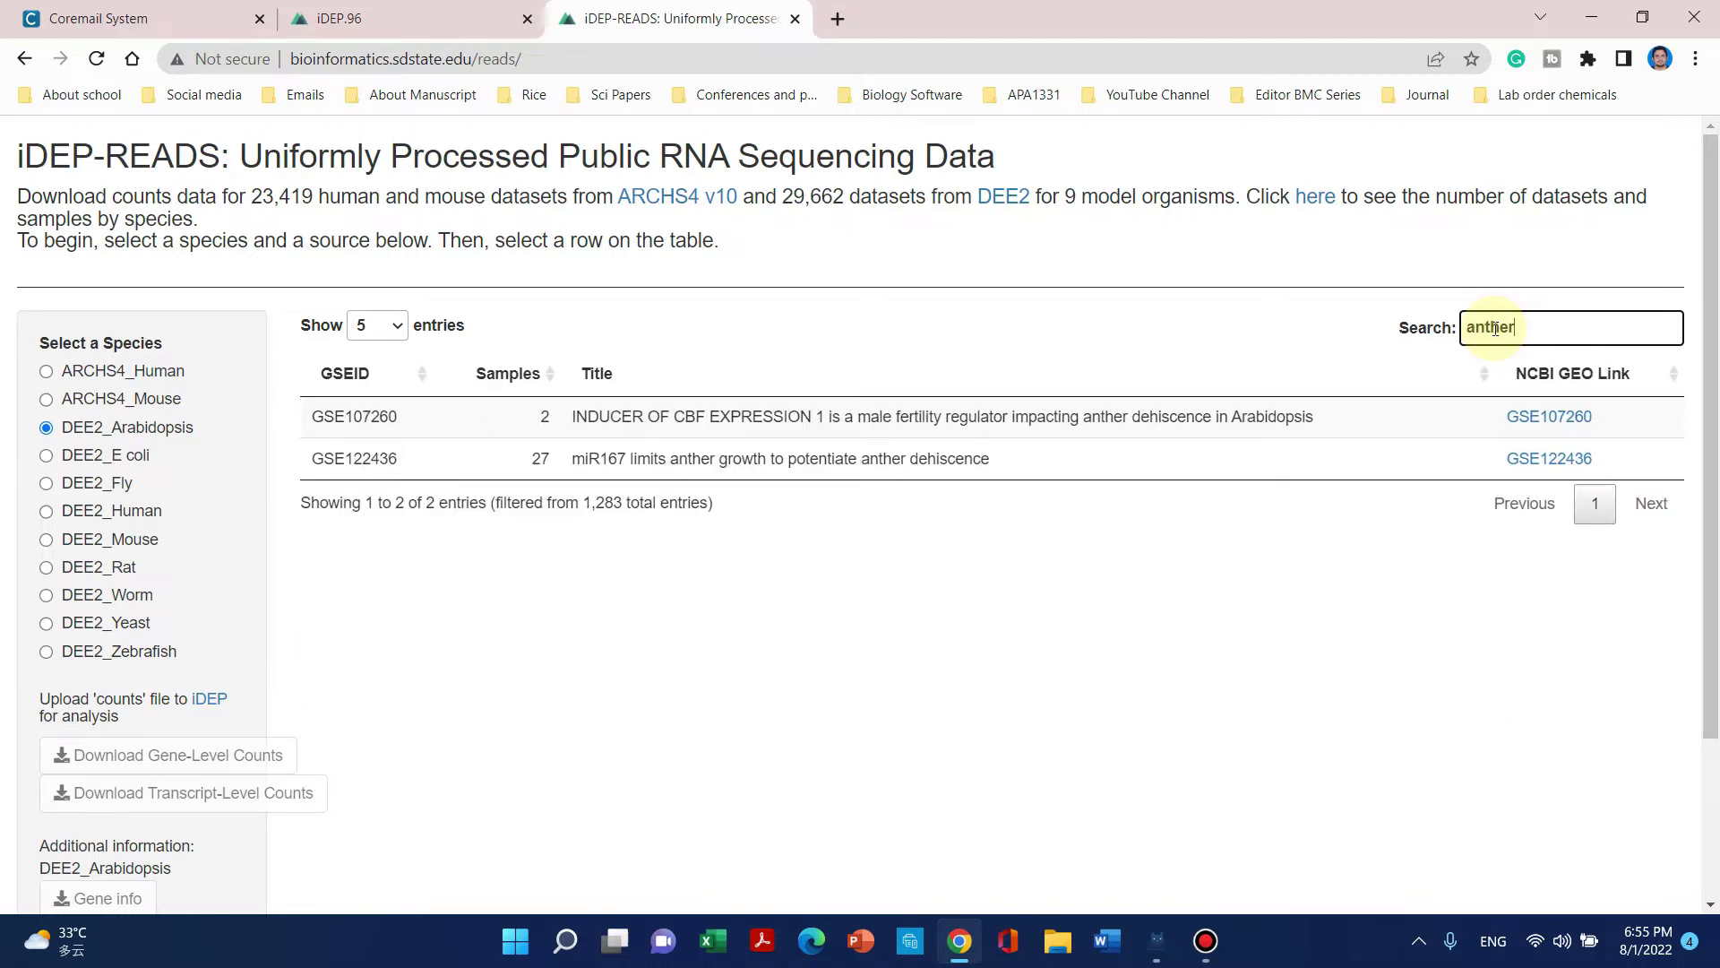
pyautogui.press('BackSpace')
pyautogui.press('BackSpace')
pyautogui.press('BackSpace')
pyautogui.press('BackSpace')
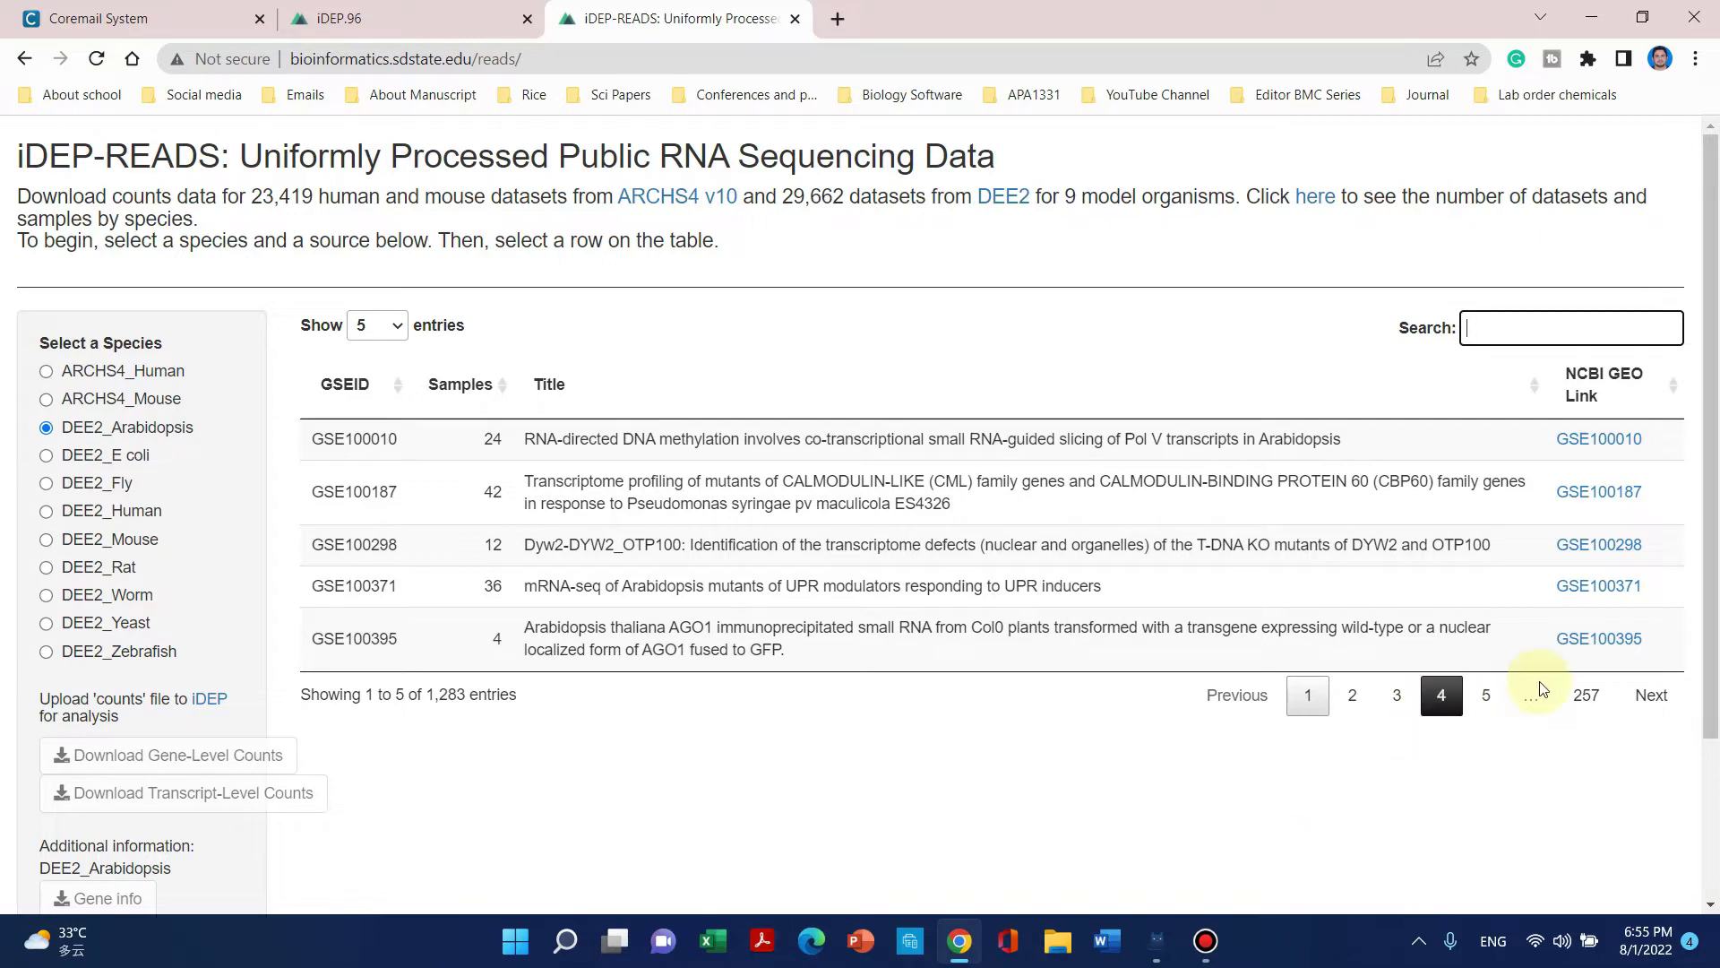
pyautogui.click(1480, 705)
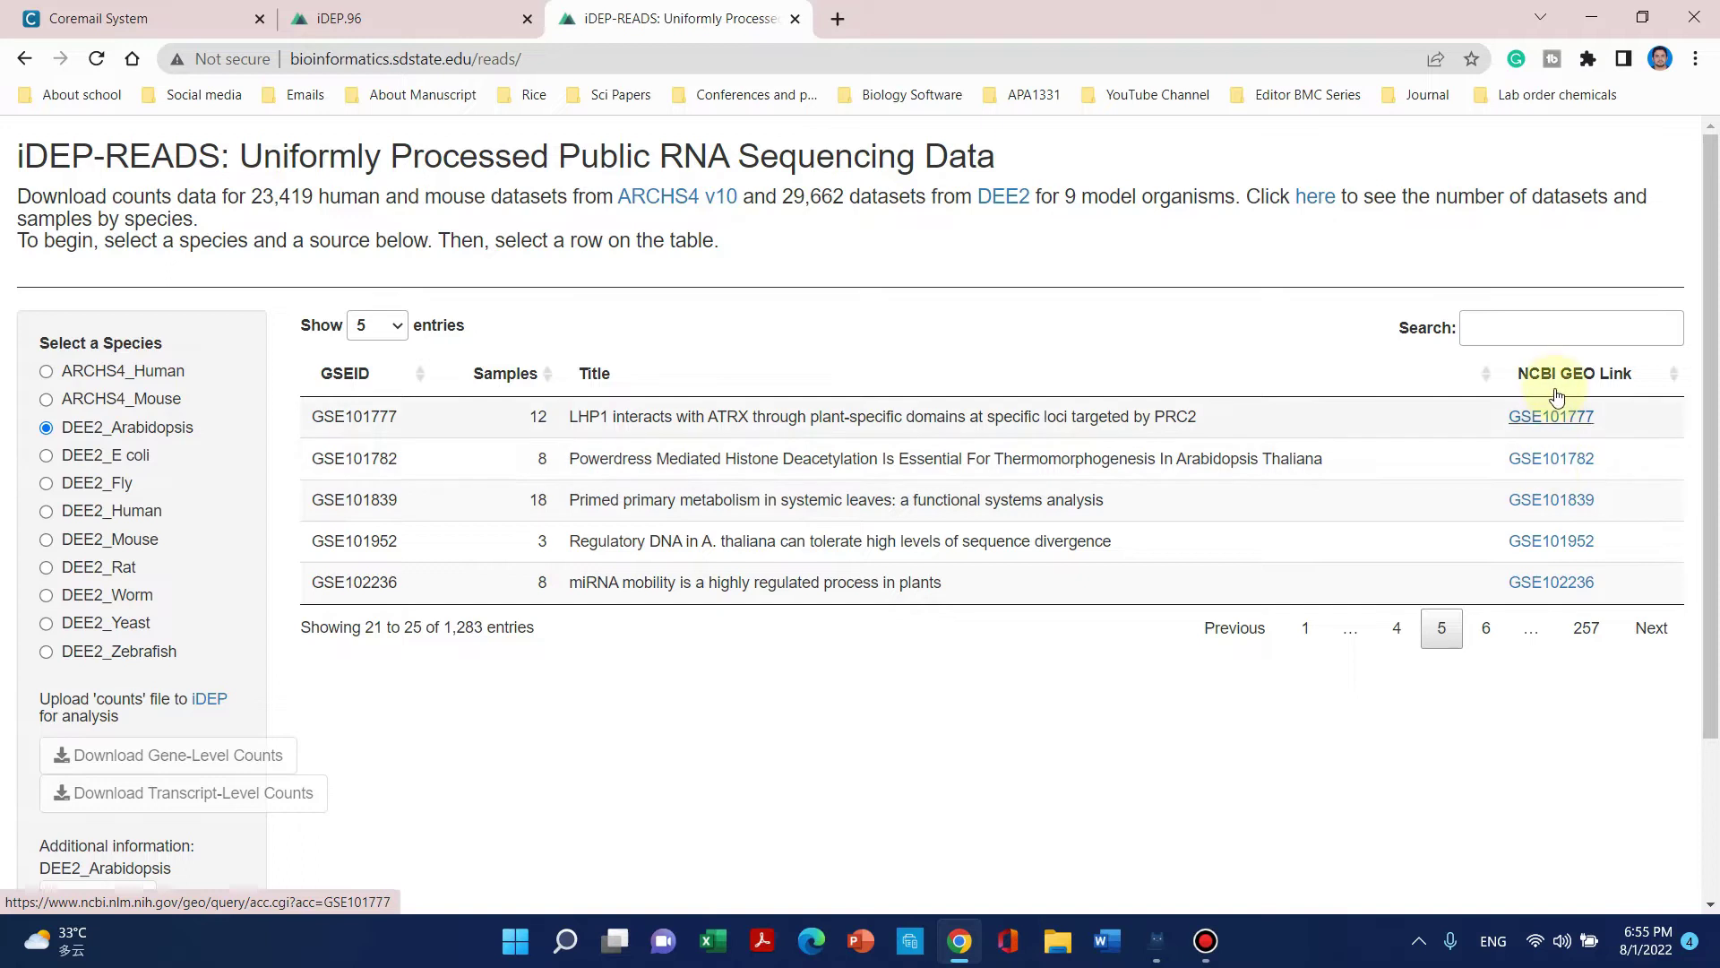
# Step: Open the GSE101782 GEO link in a new tab while its expression data downloads
pyautogui.rightClick(1553, 459)
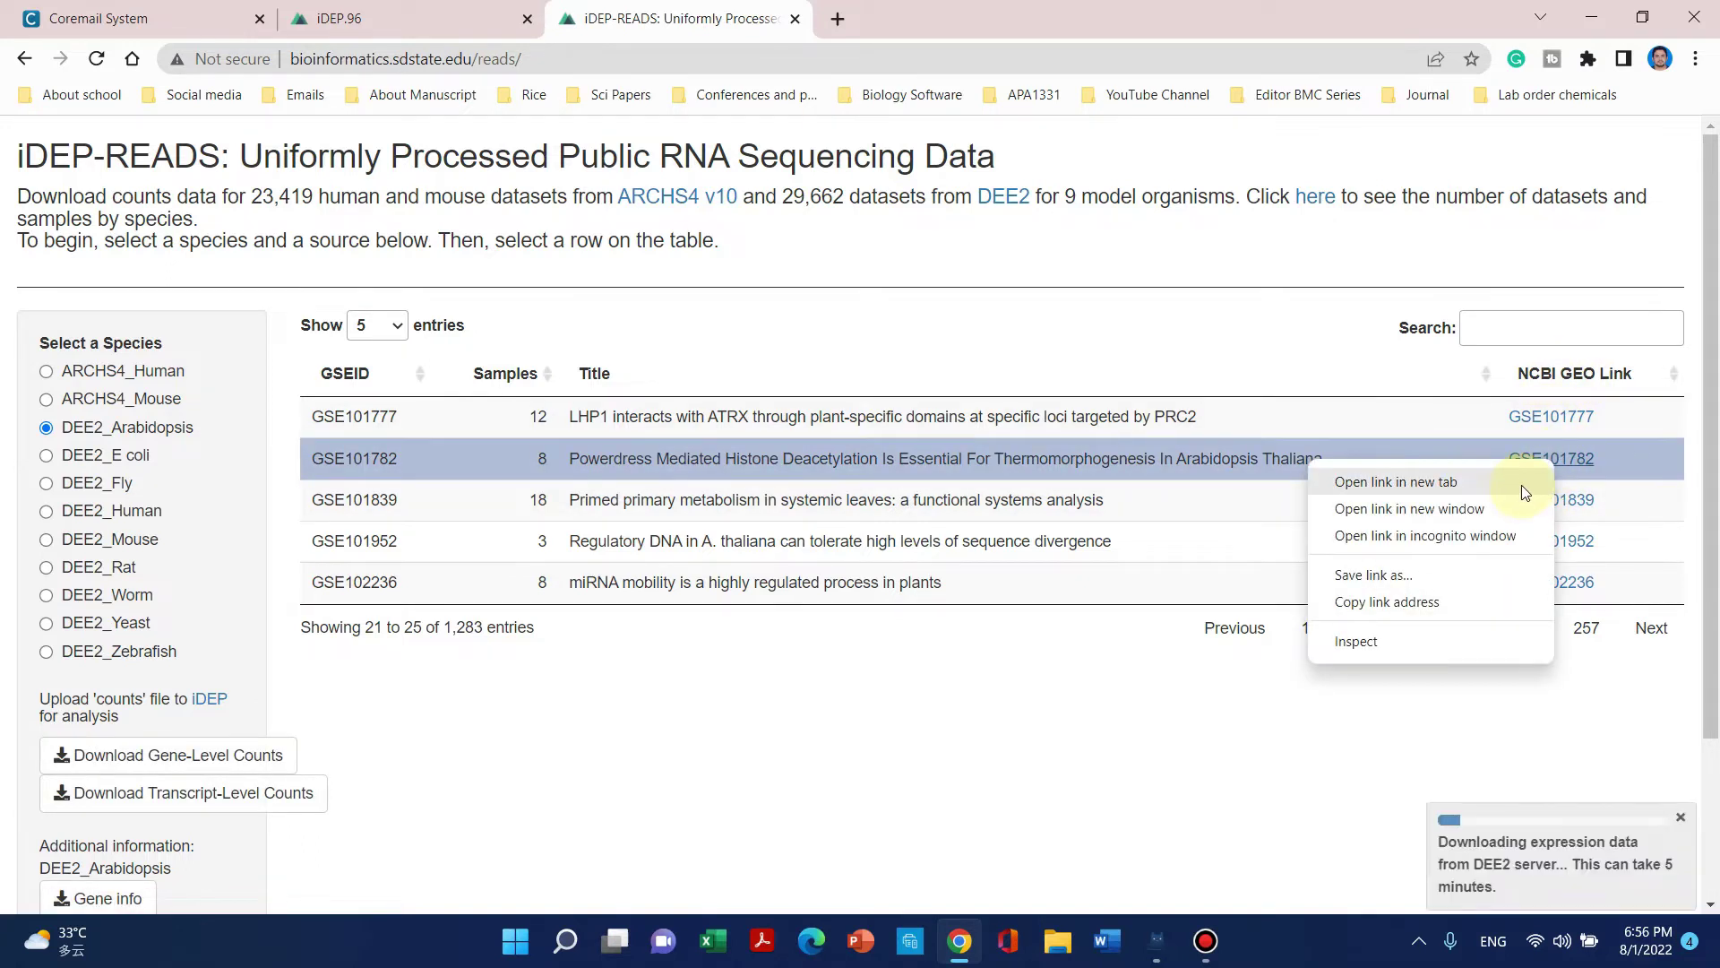
pyautogui.click(1520, 485)
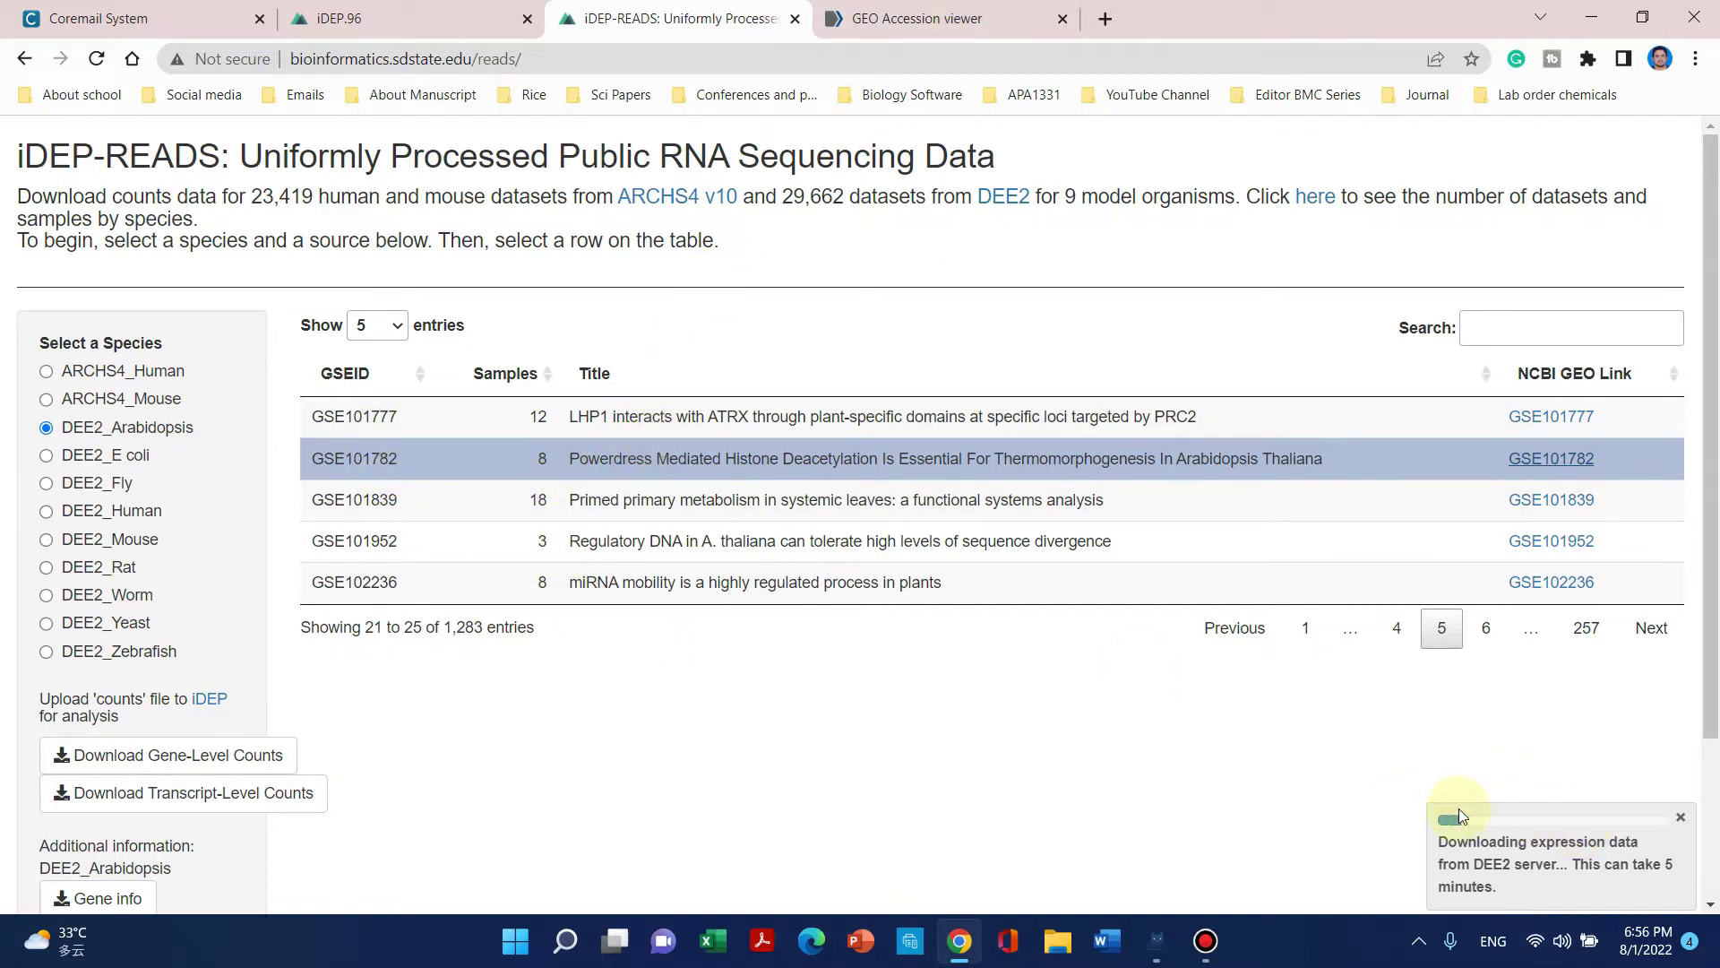
pyautogui.moveTo(946, 11)
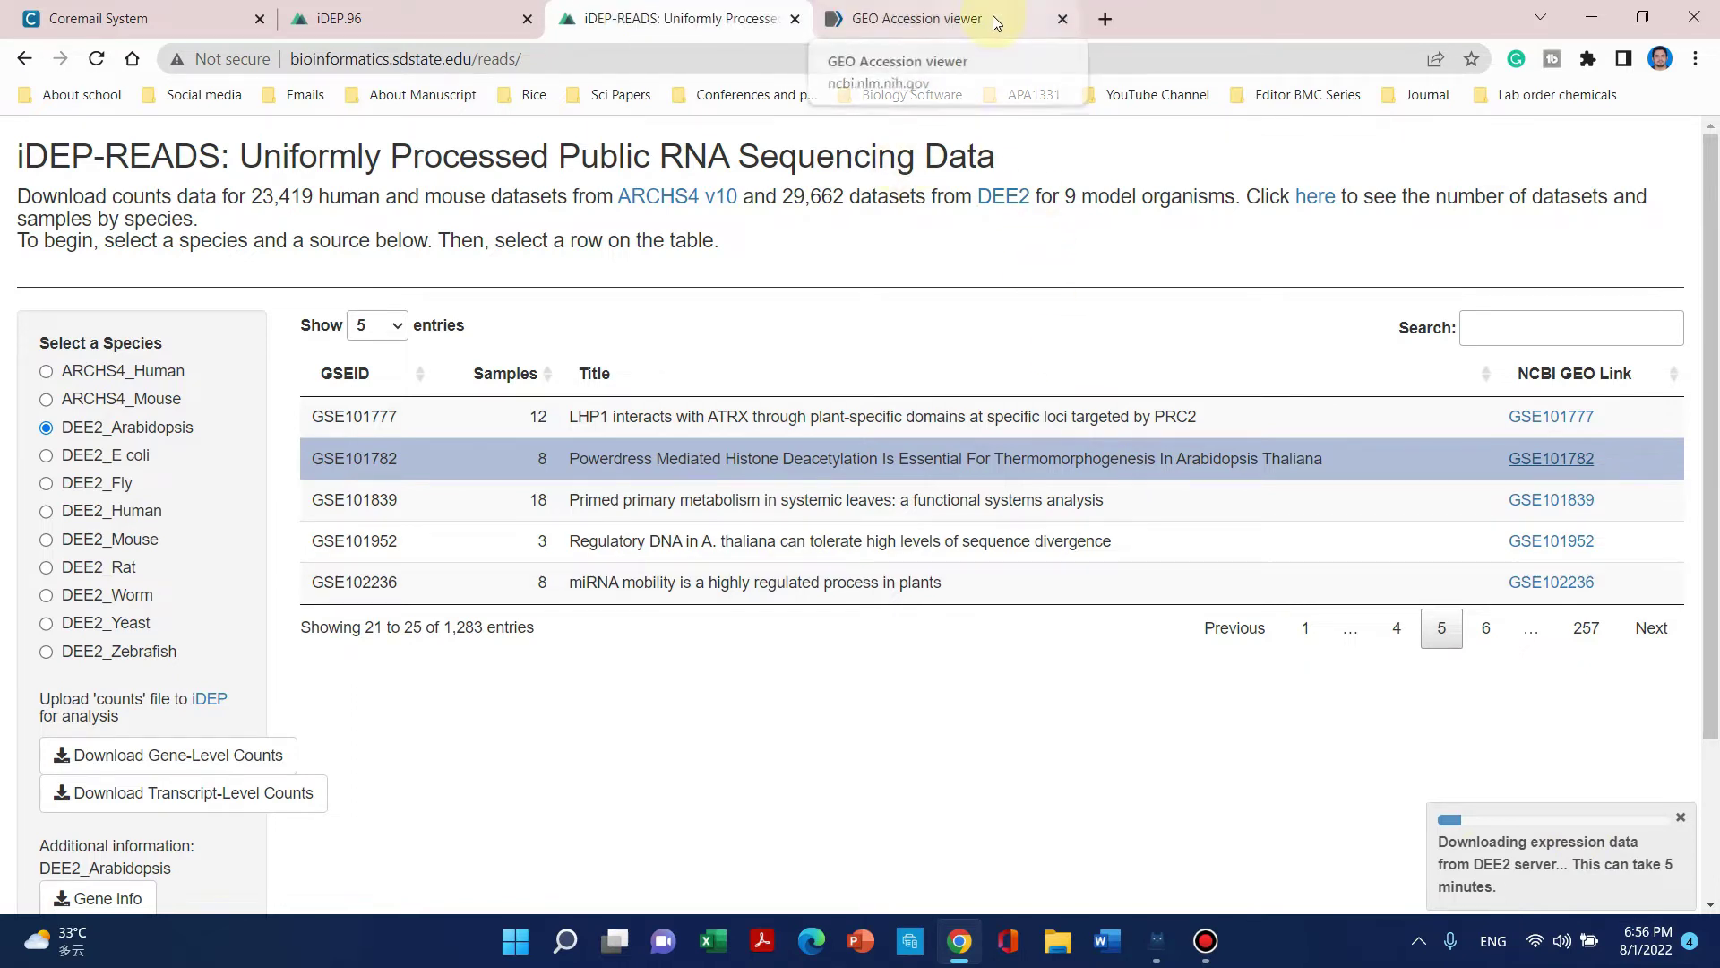
# Step: Scroll the GSE101782 GEO record down to its three supplementary CSV count files
pyautogui.click(993, 14)
pyautogui.scroll(-5, 939, 484)
pyautogui.scroll(-6, 938, 483)
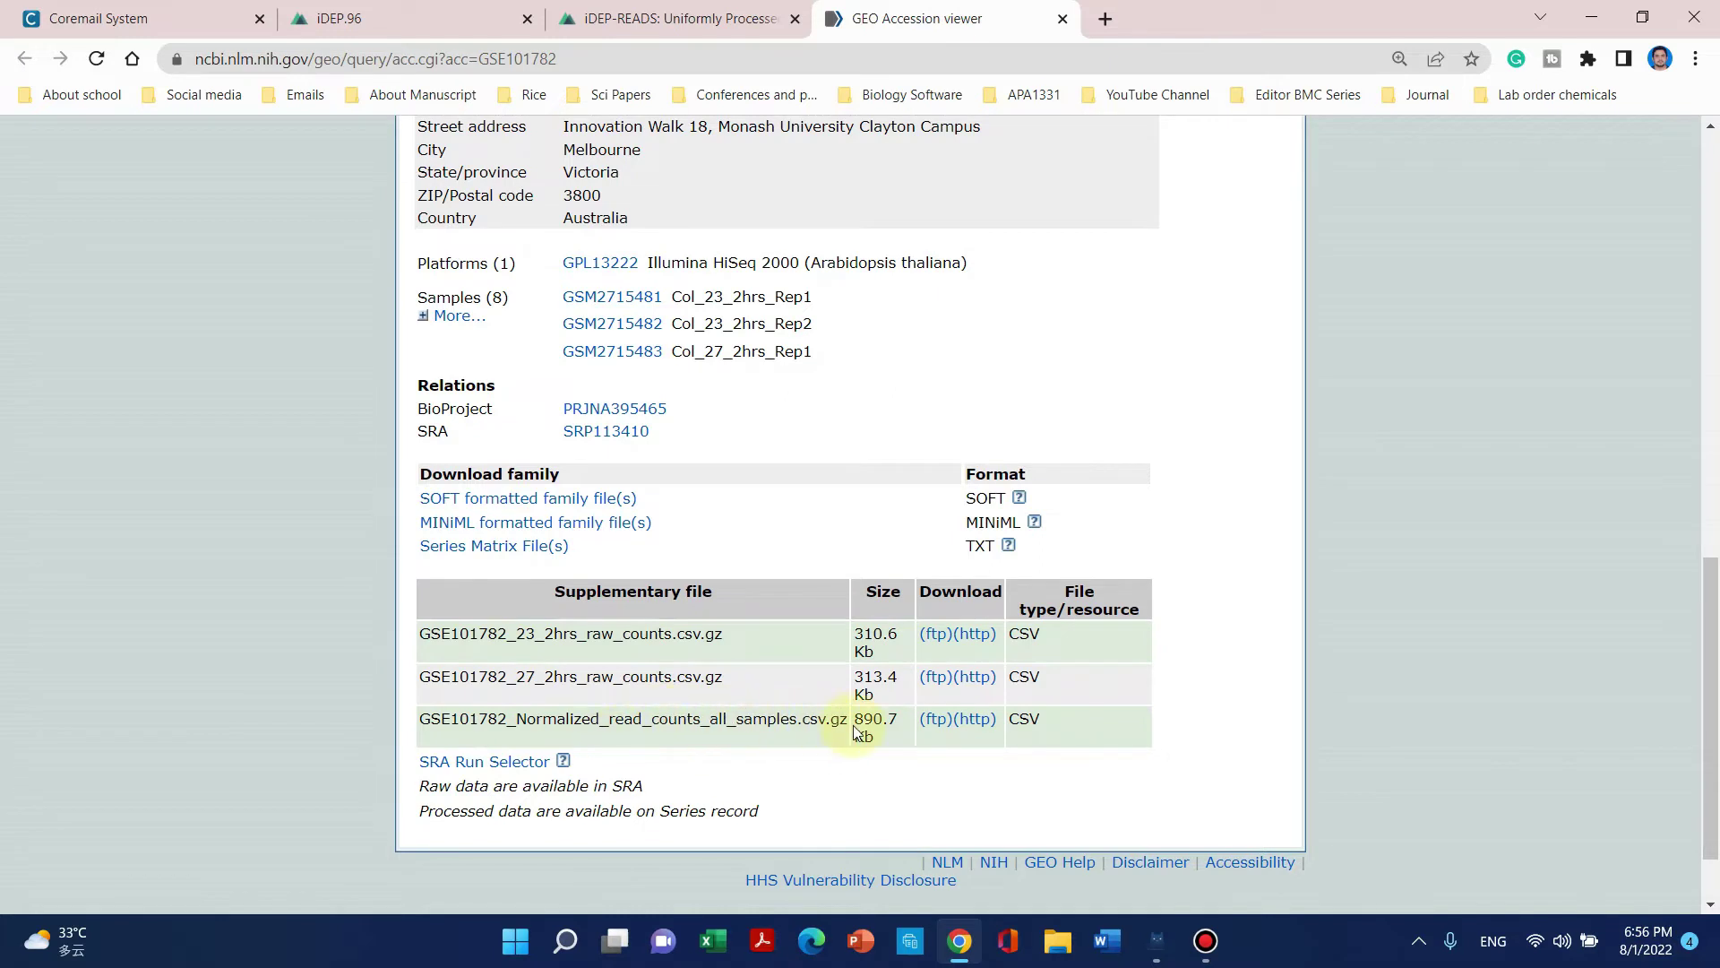
pyautogui.scroll(1, 806, 672)
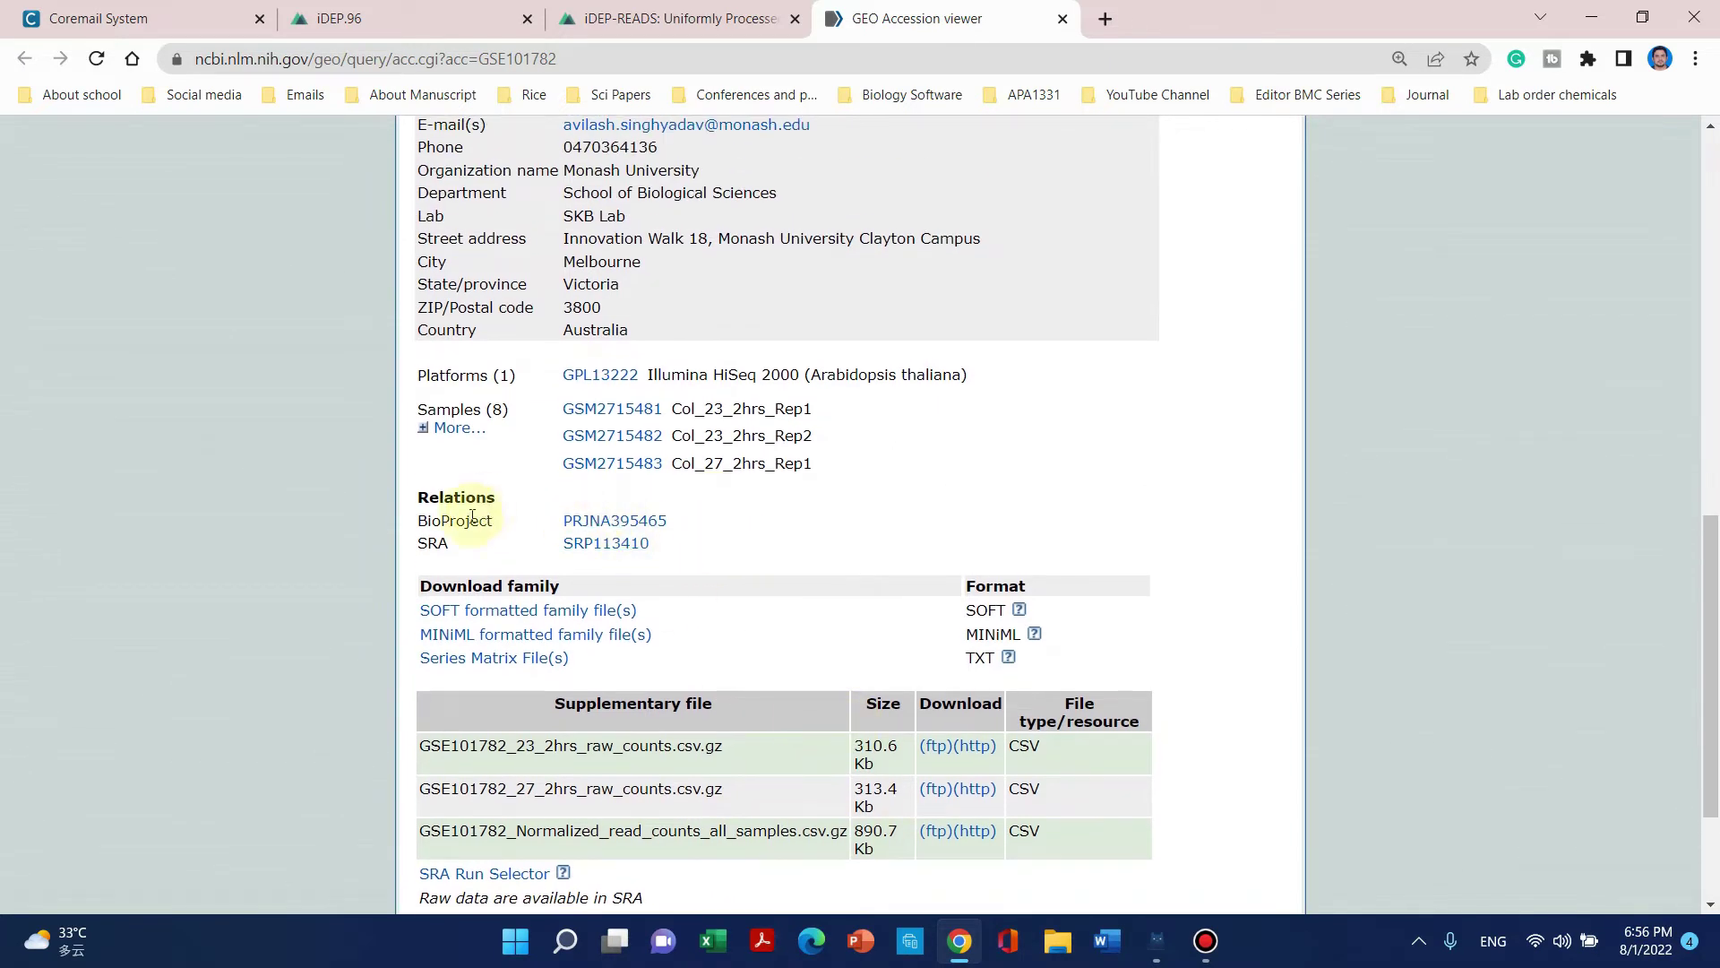
pyautogui.scroll(-2, 451, 552)
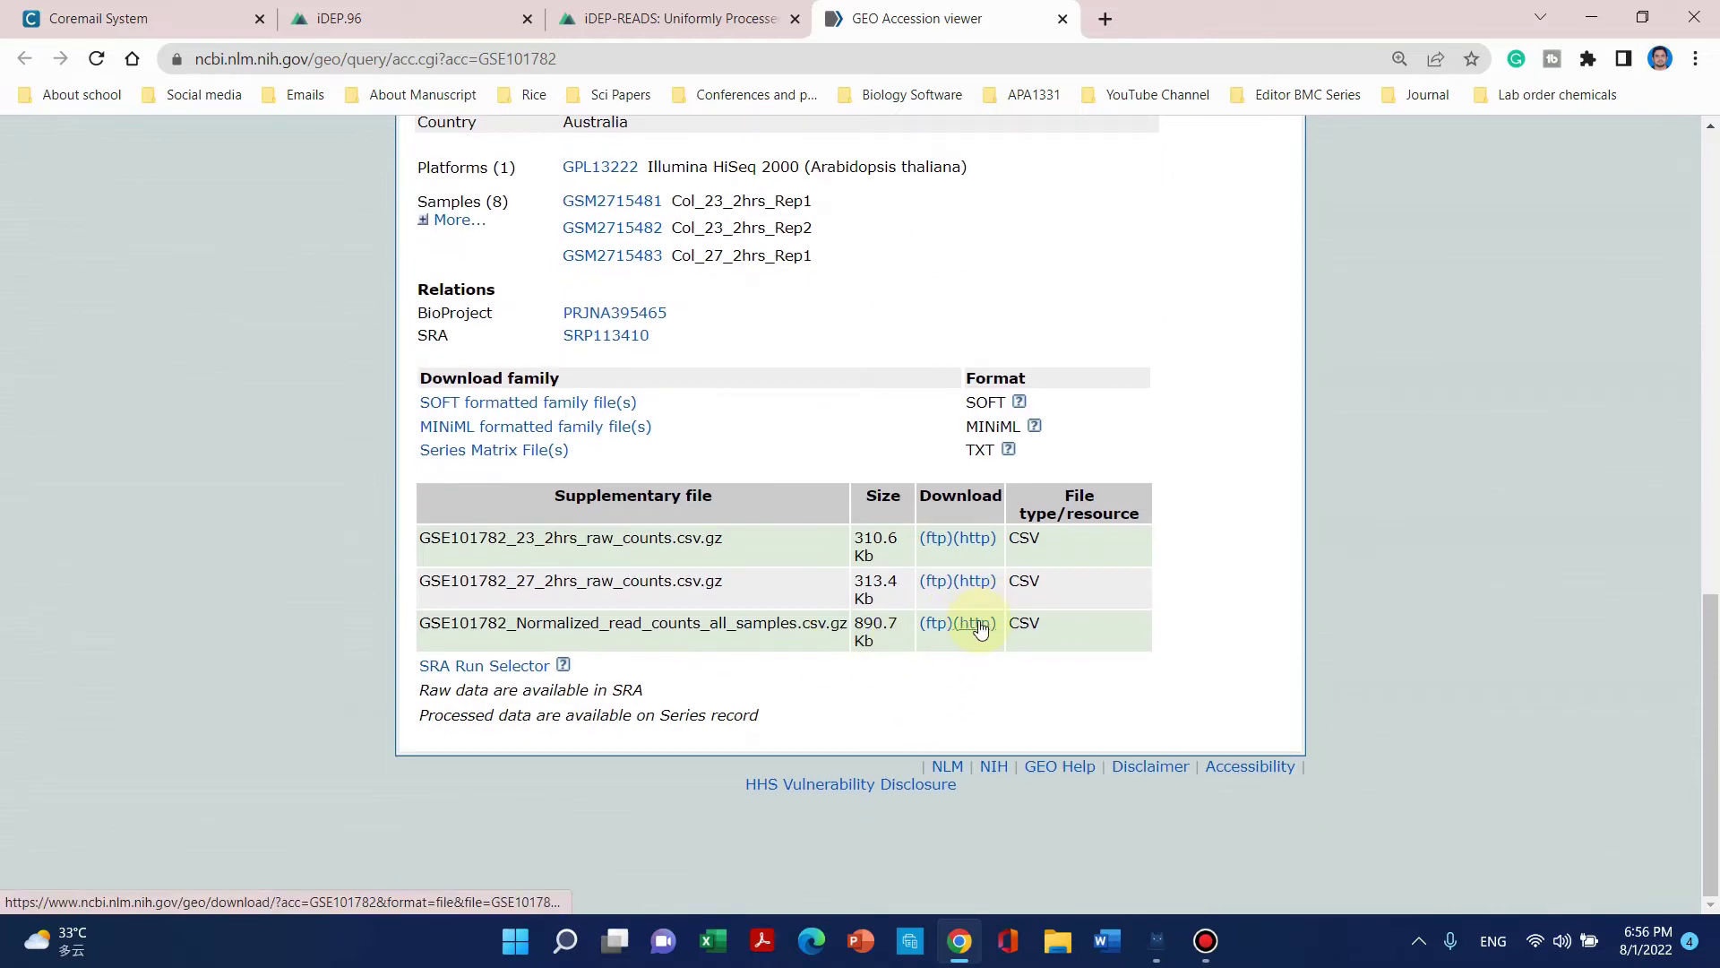
# Step: Back in iDEP-READS, download the GSE101782 gene-level counts as a CSV file
pyautogui.click(685, 20)
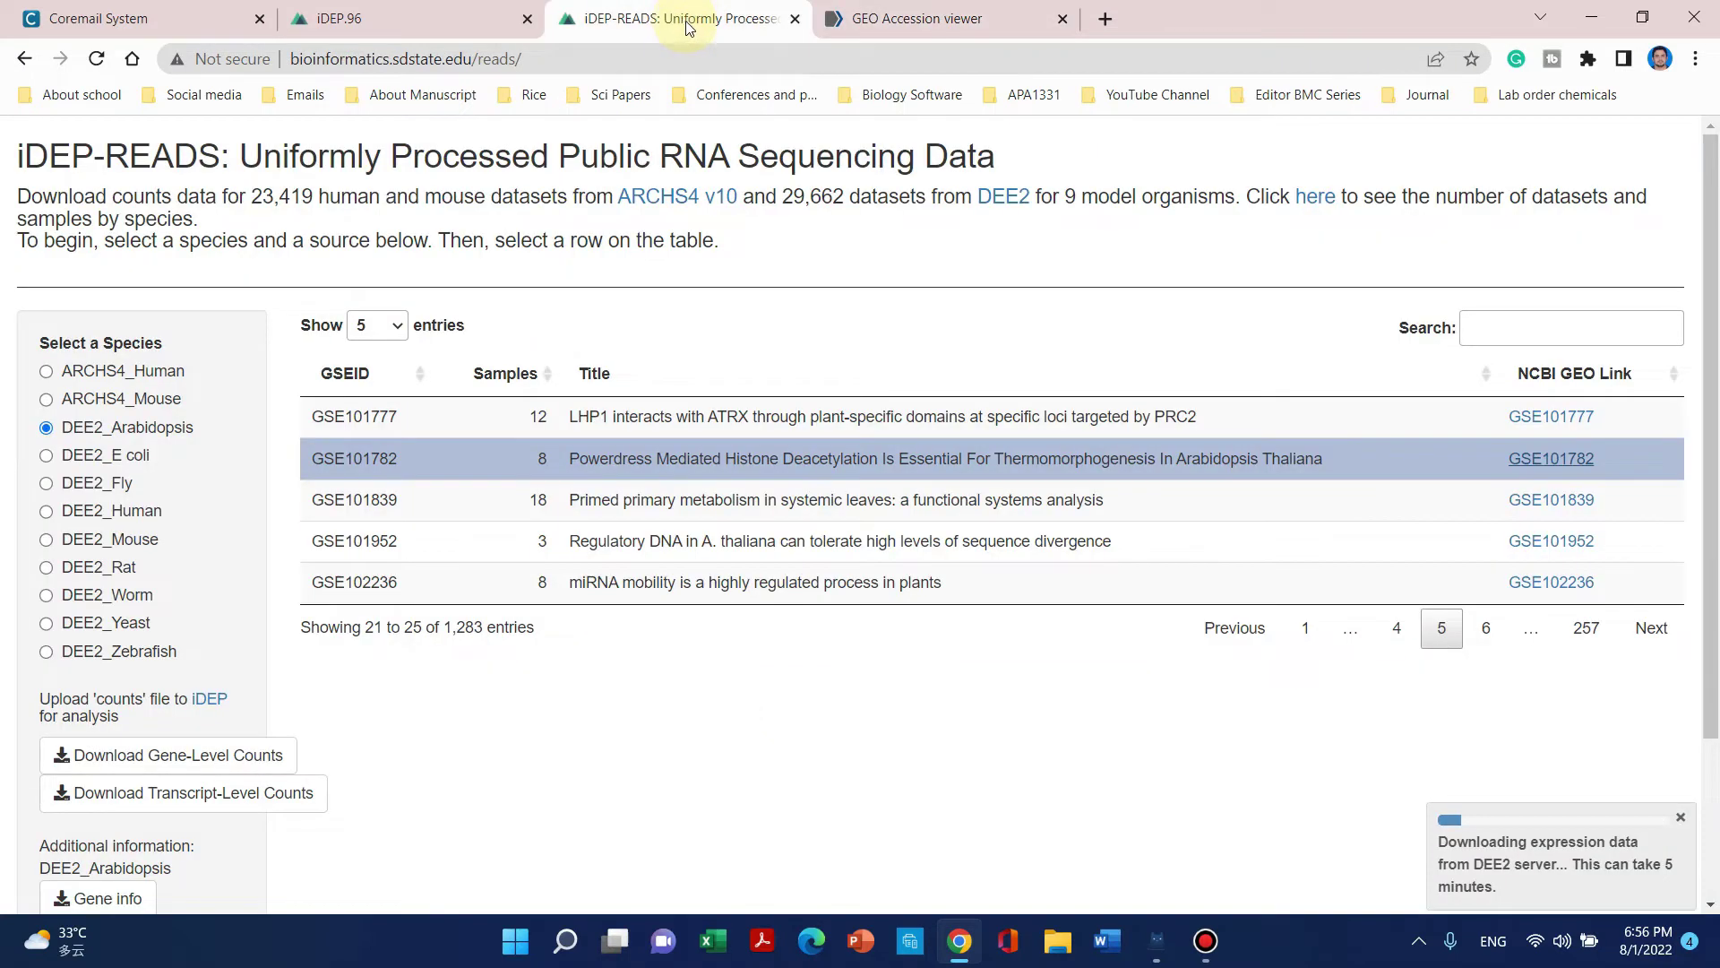
pyautogui.click(892, 18)
pyautogui.click(645, 18)
pyautogui.scroll(-3, 438, 526)
pyautogui.scroll(3, 681, 407)
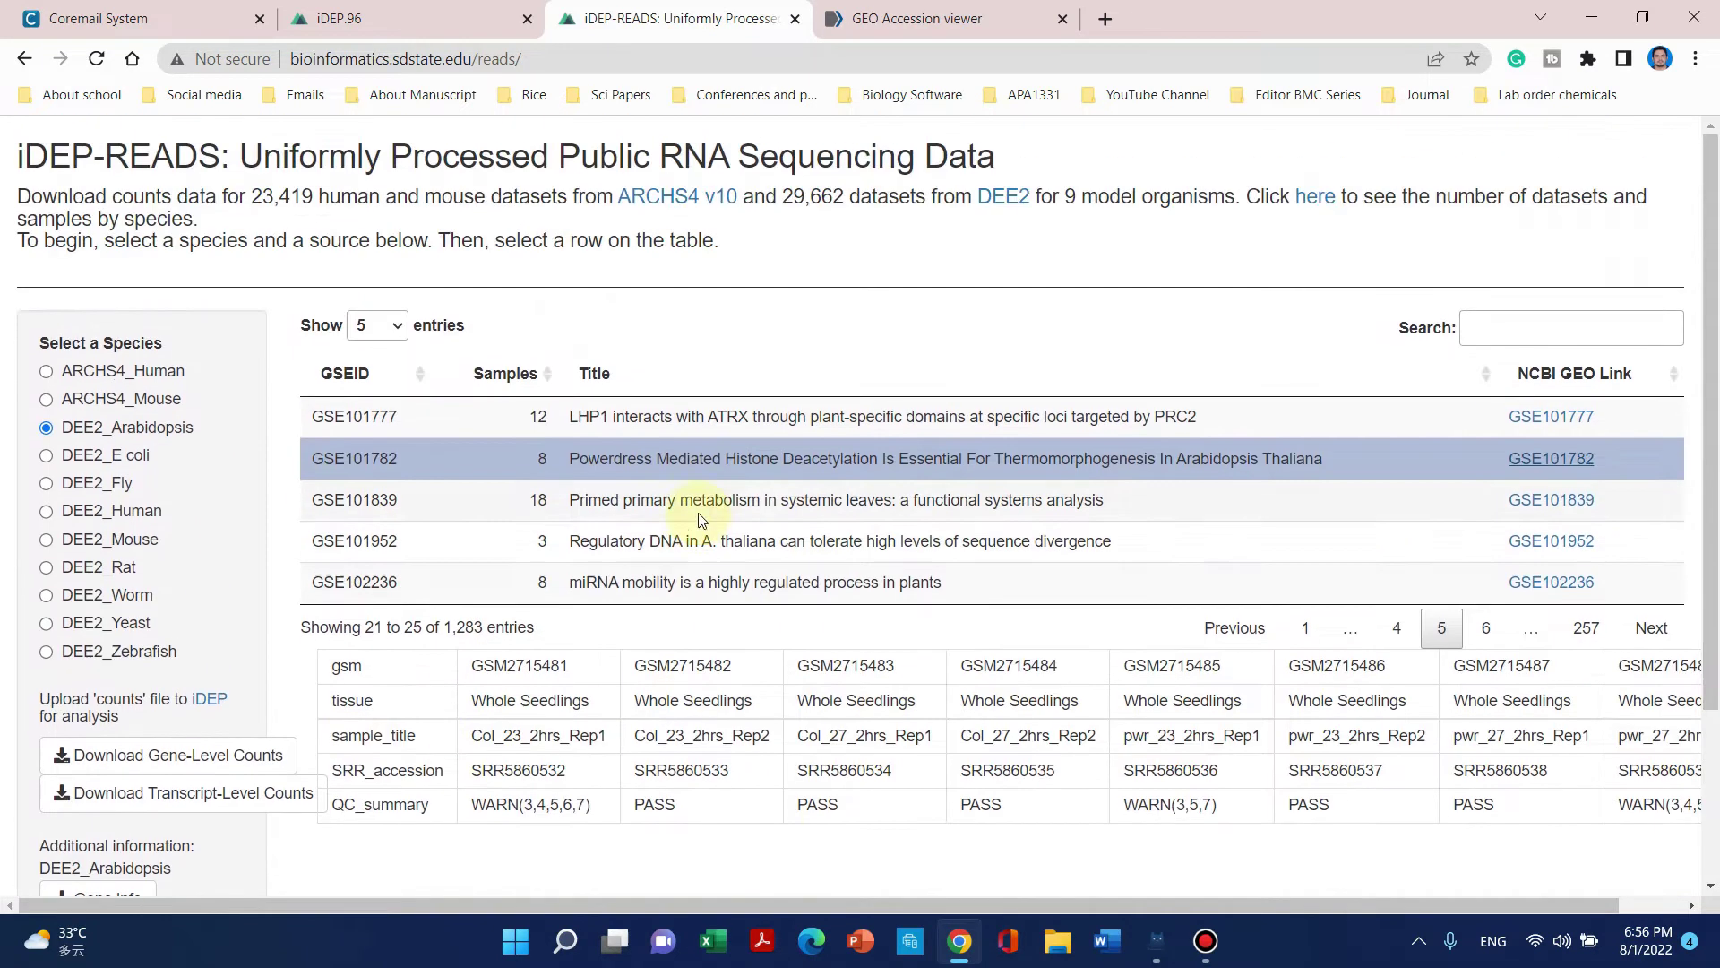
pyautogui.moveTo(978, 904); pyautogui.dragTo(519, 958)
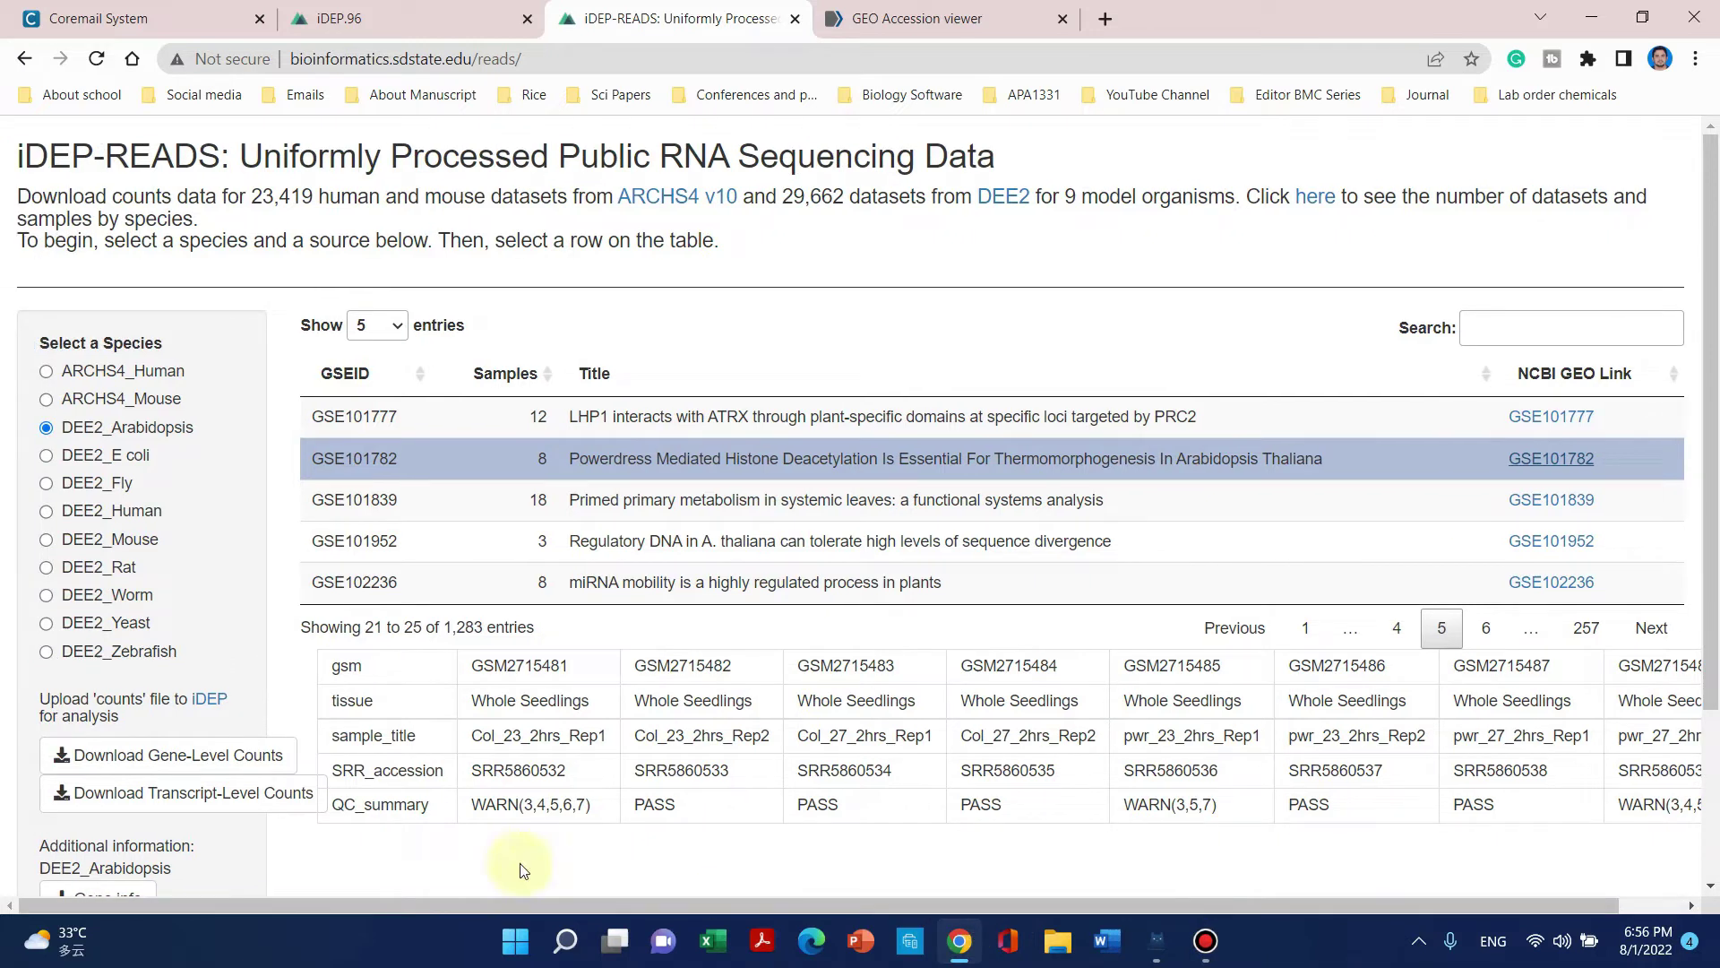
pyautogui.click(212, 754)
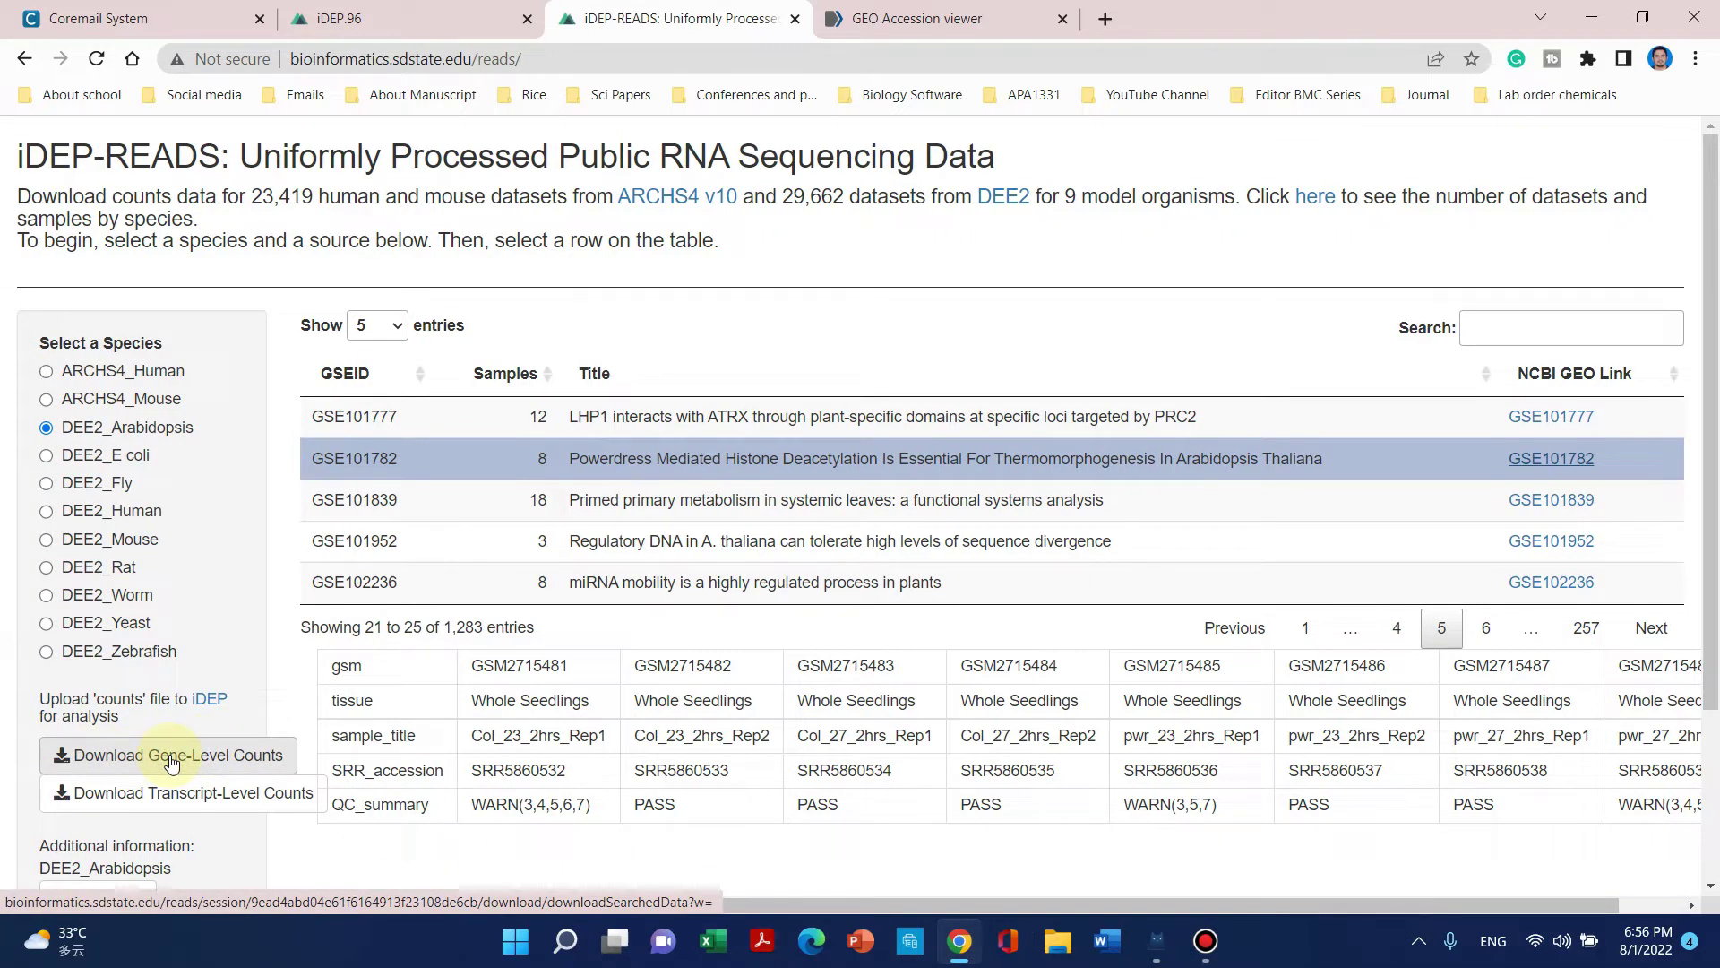
pyautogui.click(235, 760)
pyautogui.scroll(-3, 180, 762)
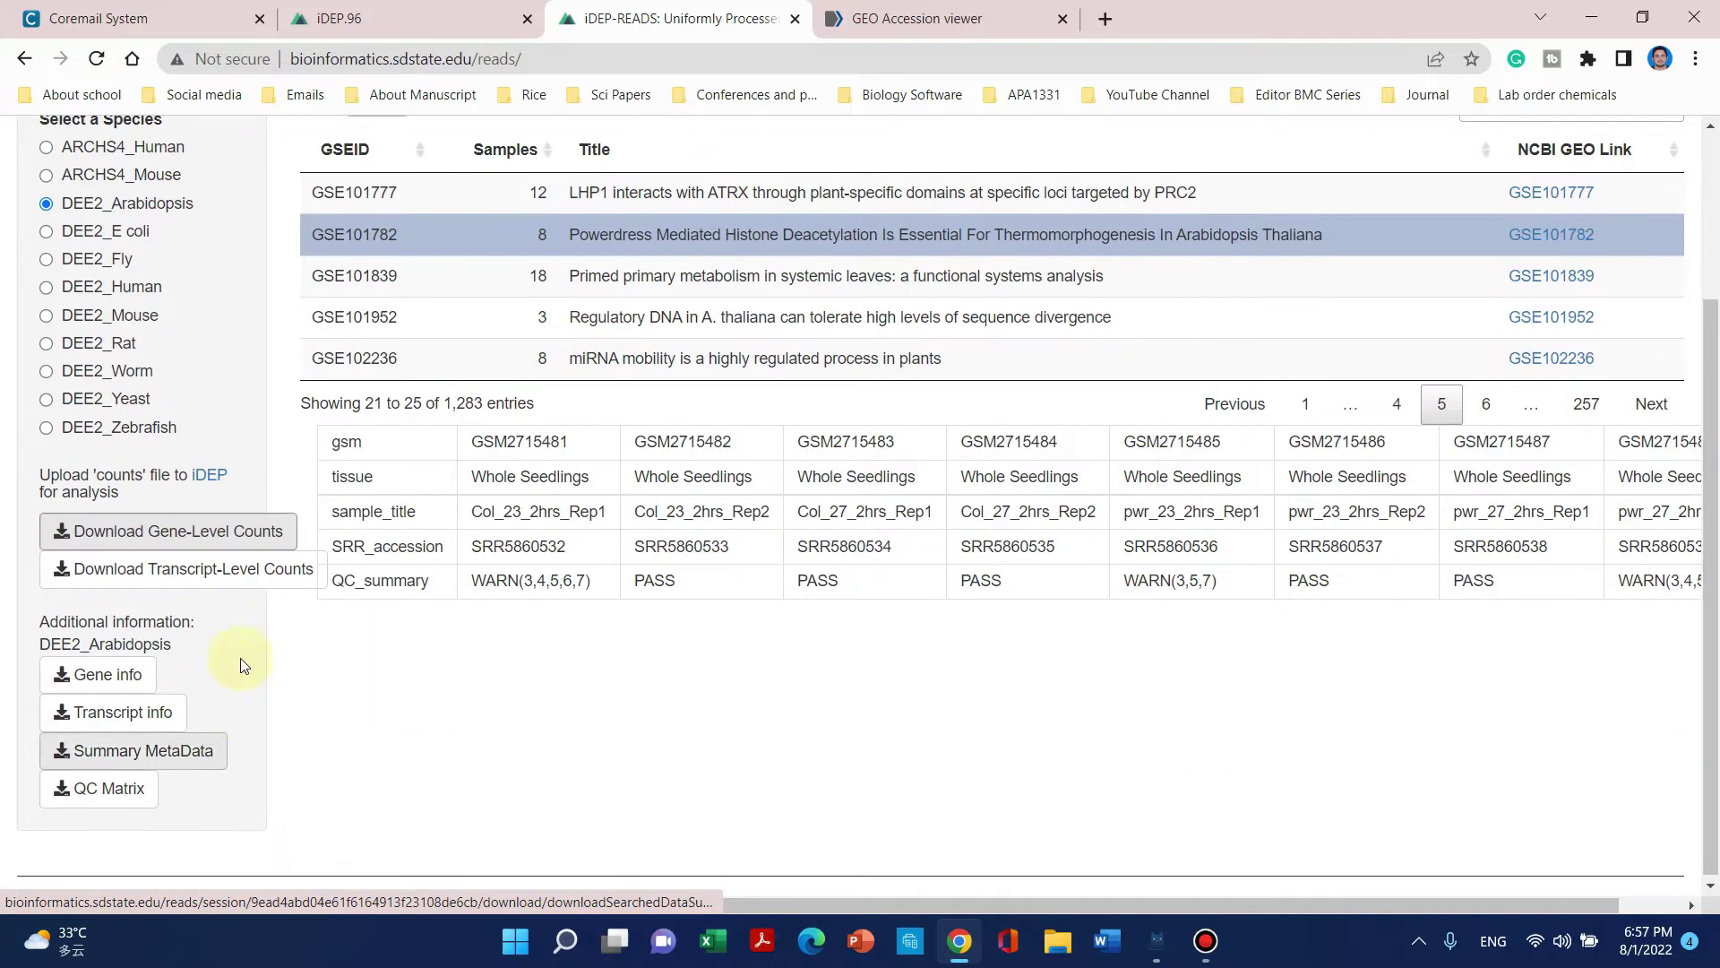
pyautogui.click(216, 537)
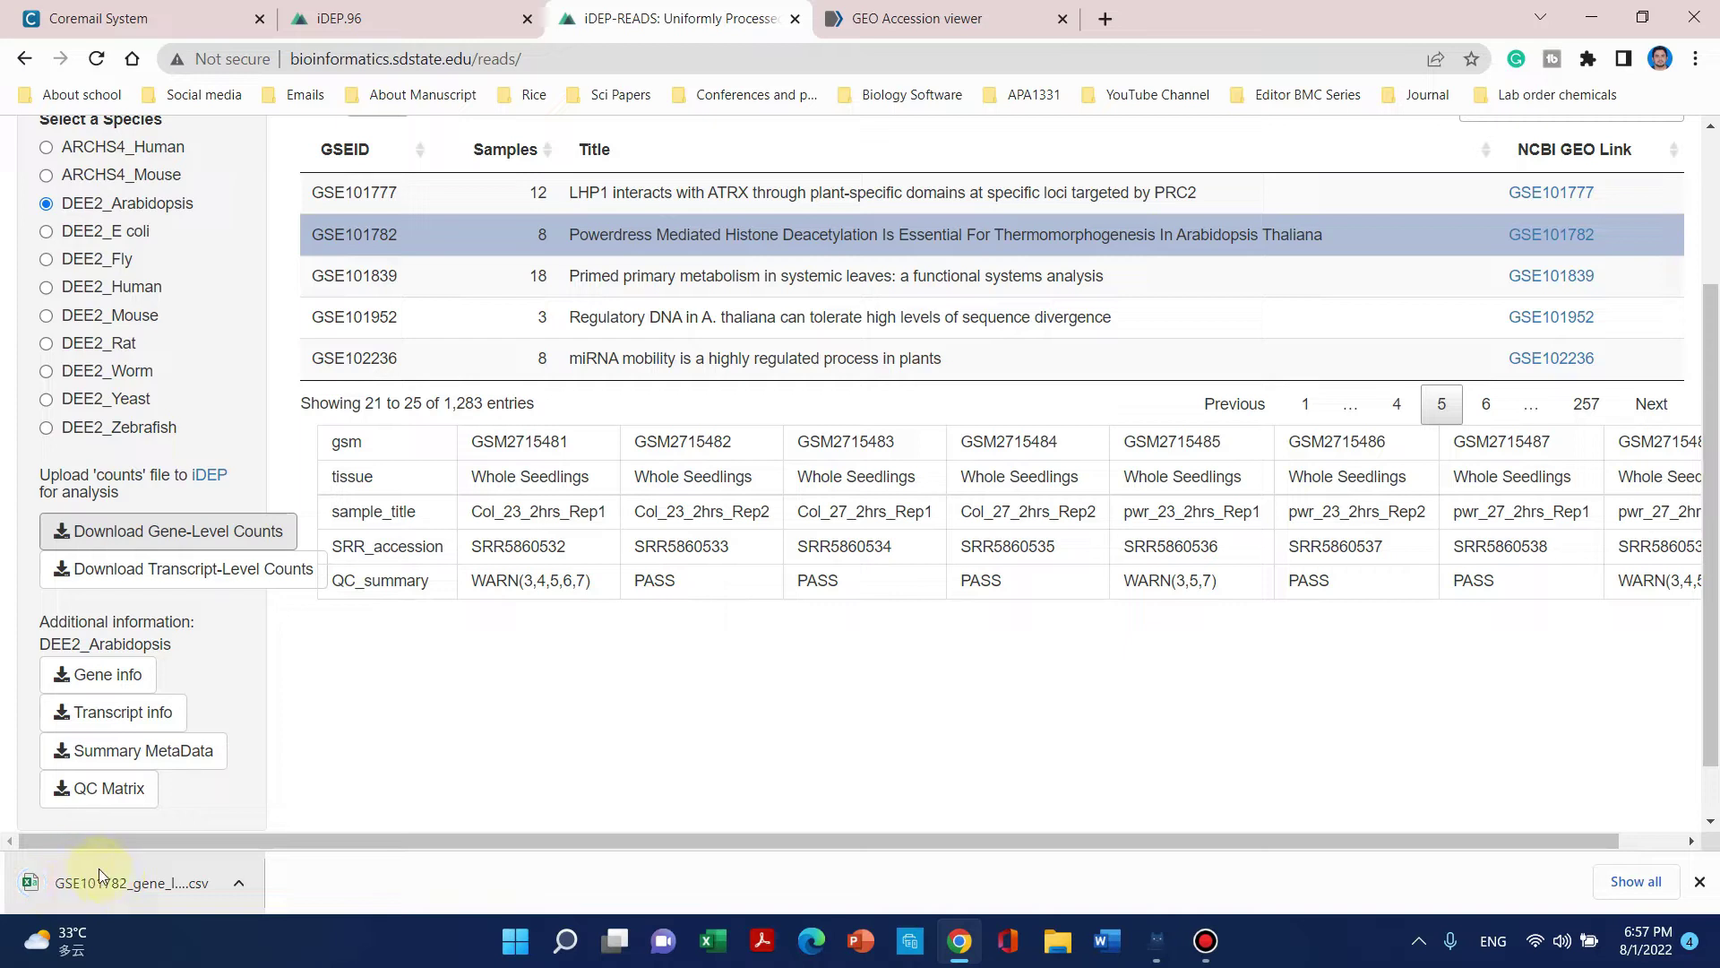
# Step: Show the downloaded GSE101782_gene_level.csv in Downloads and copy it
pyautogui.rightClick(136, 873)
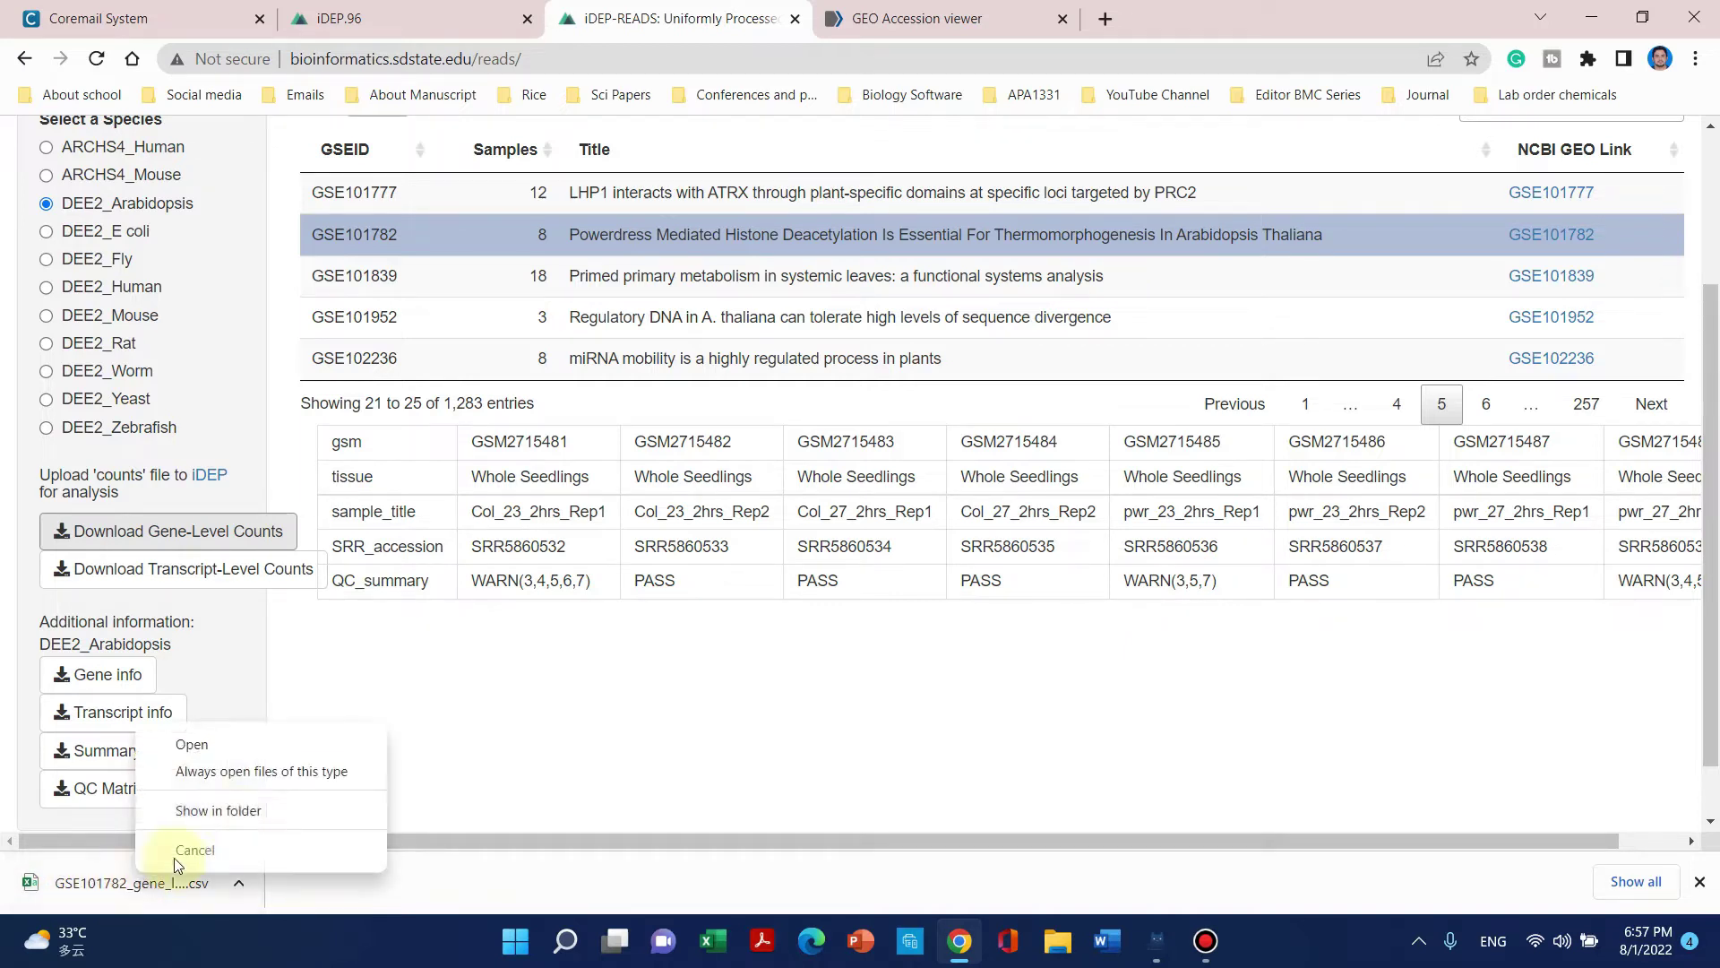
pyautogui.click(239, 813)
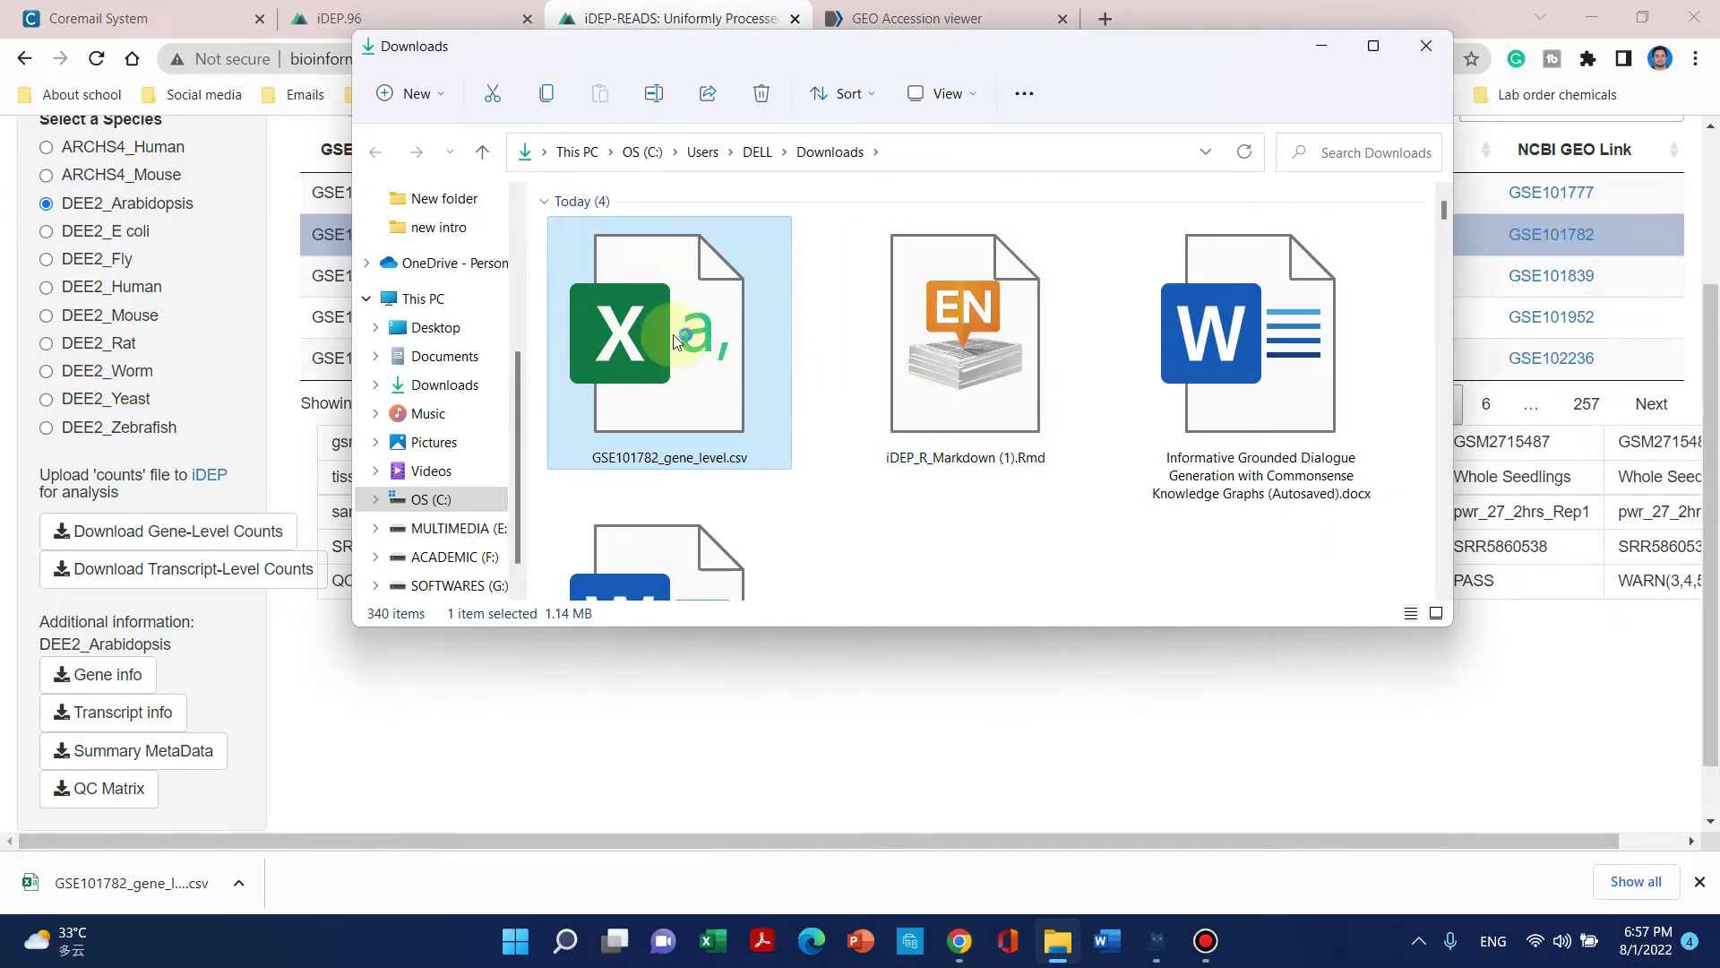
pyautogui.rightClick(677, 345)
pyautogui.click(751, 363)
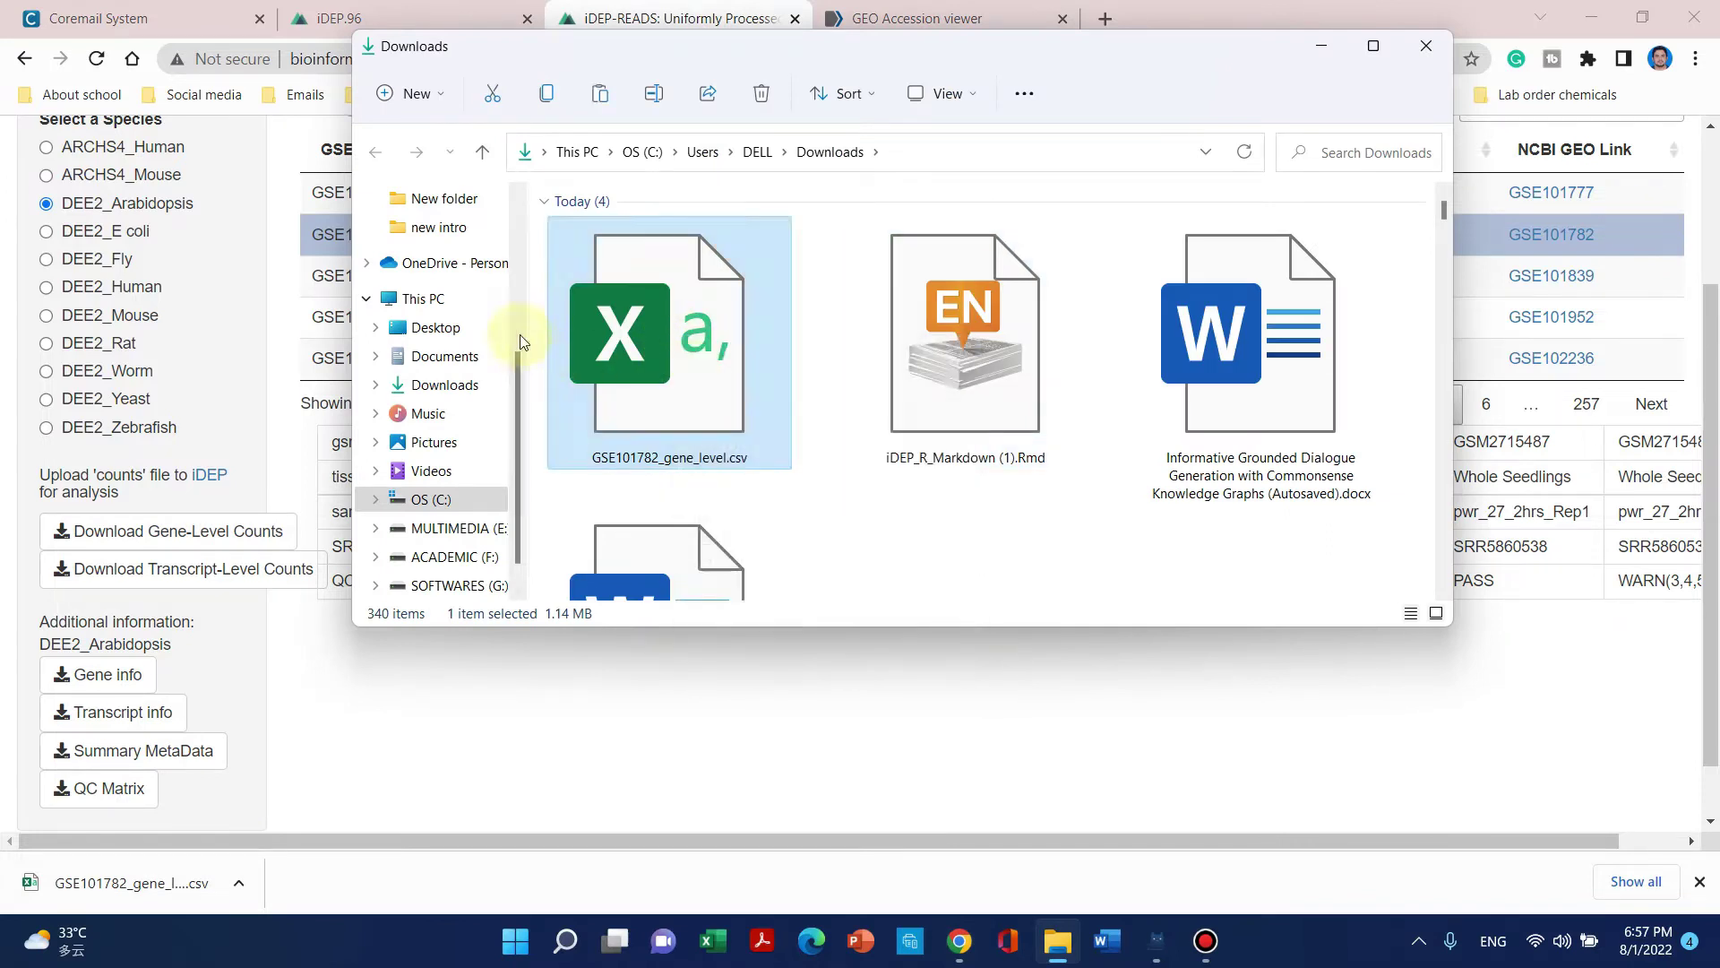
# Step: Go to the Desktop folder and maximize the File Explorer window
pyautogui.moveTo(520, 453); pyautogui.dragTo(537, 238)
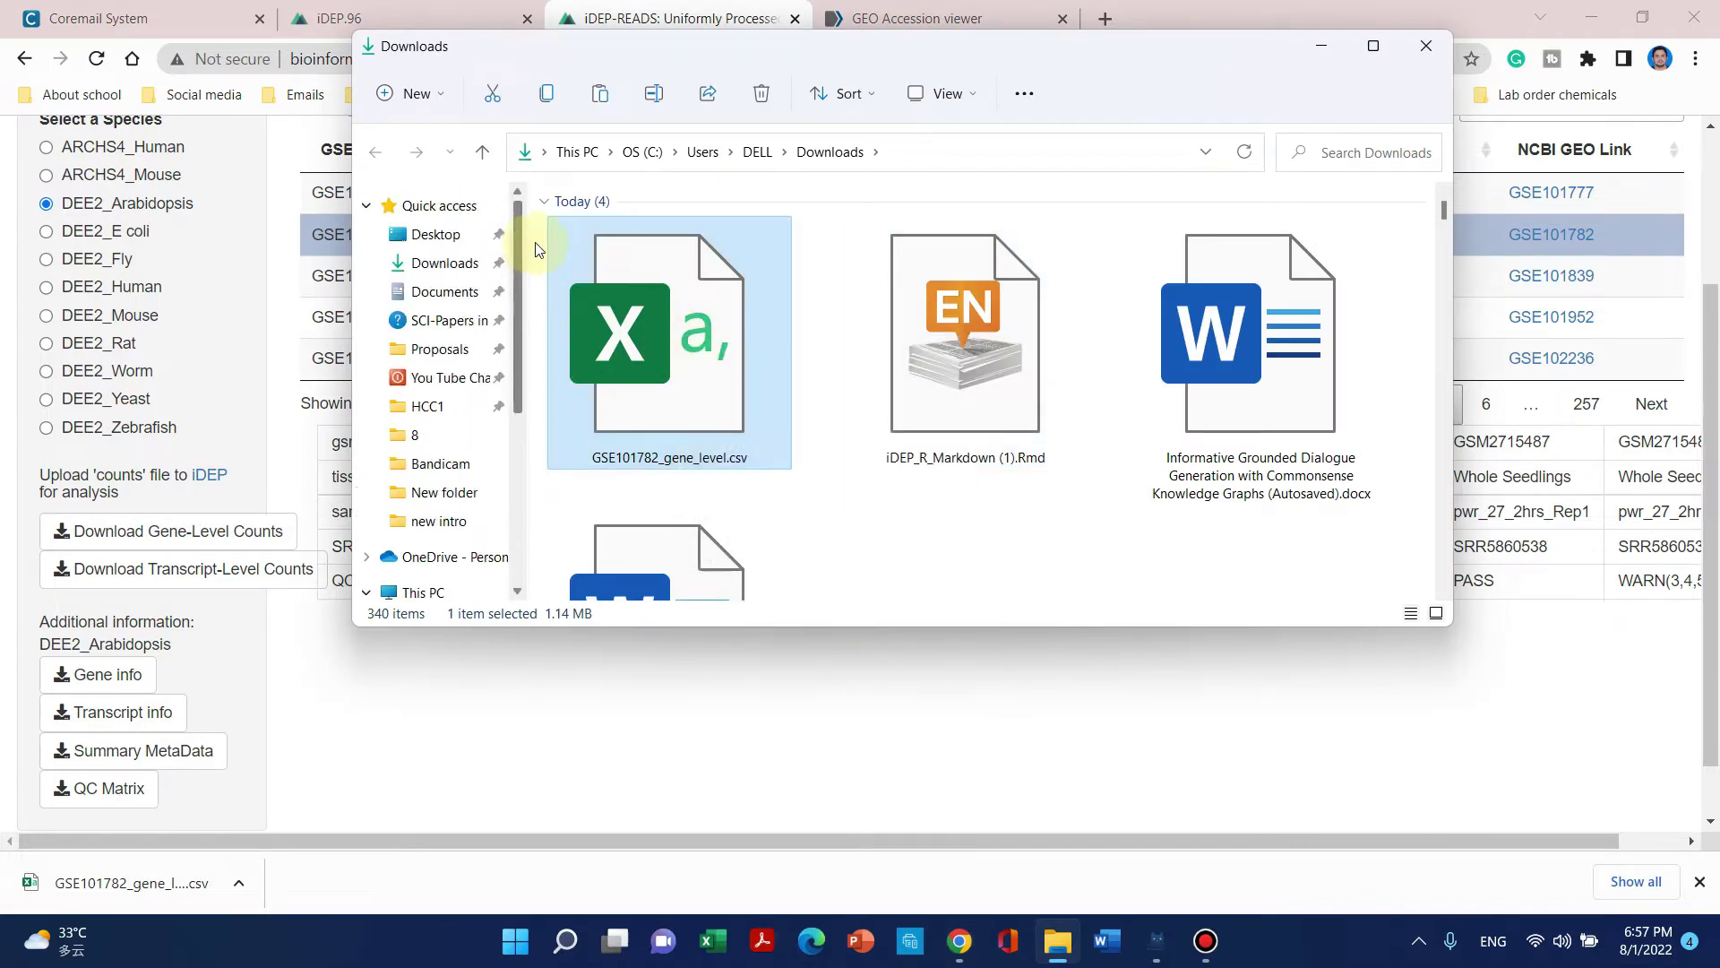
pyautogui.click(434, 234)
pyautogui.click(1371, 46)
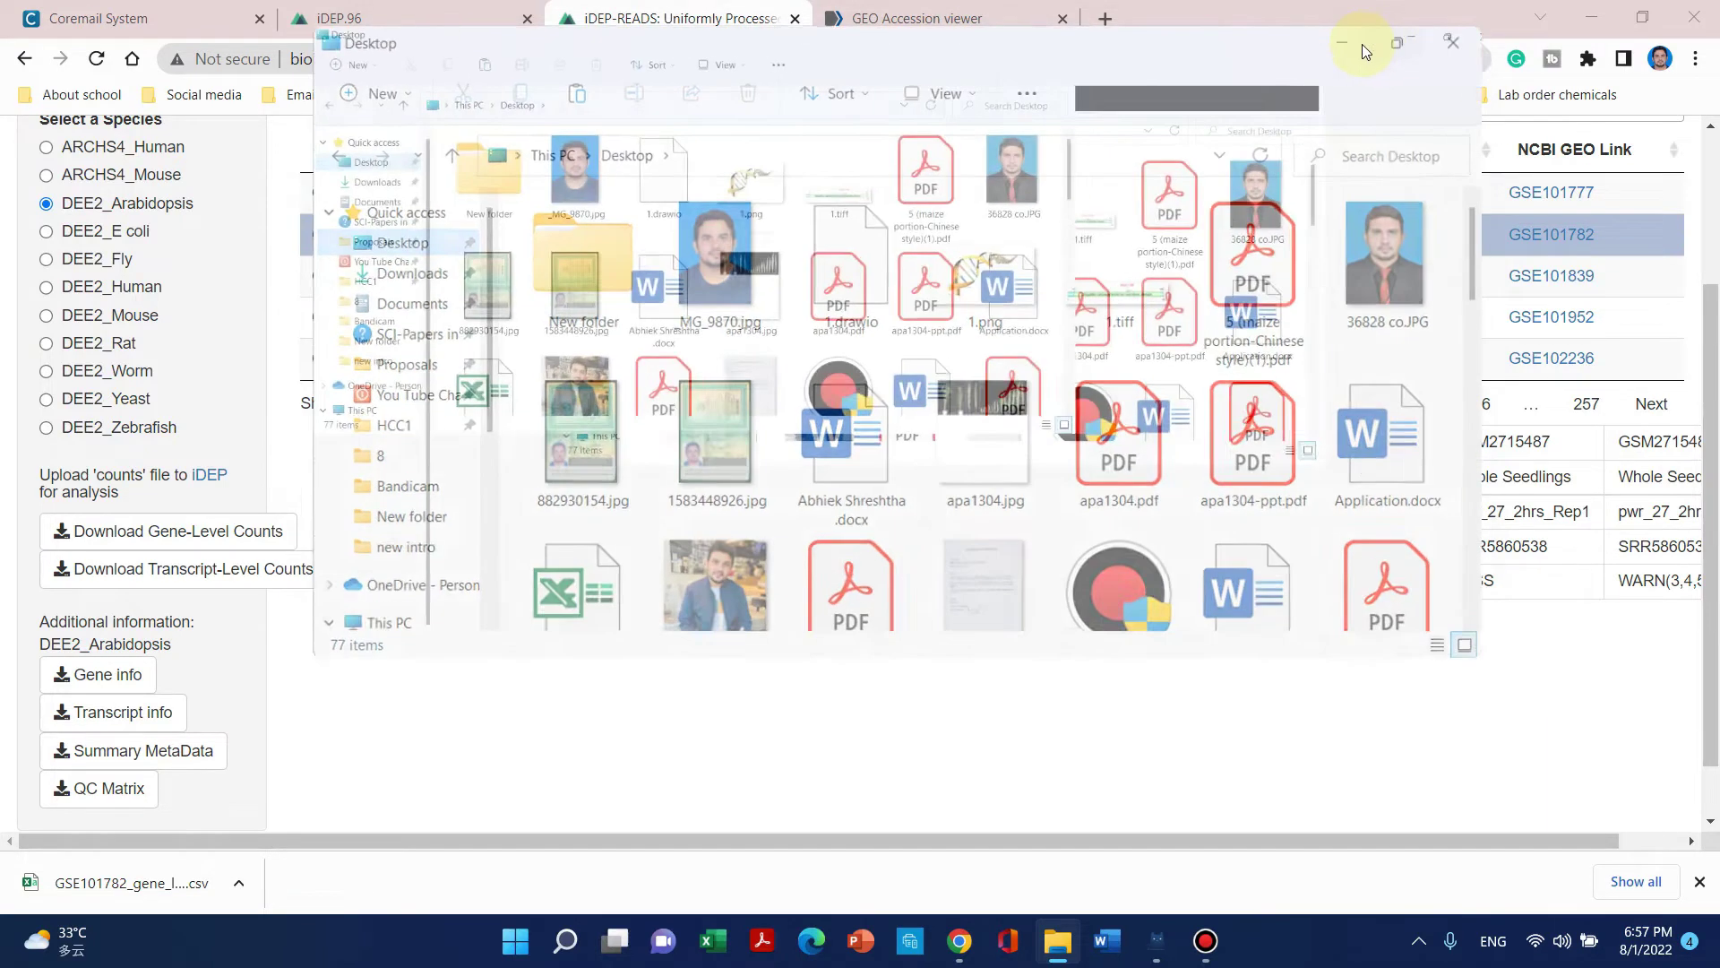
# Step: Create a new Desktop folder named 'iDEP-Arabidopsis'
pyautogui.scroll(-5, 806, 448)
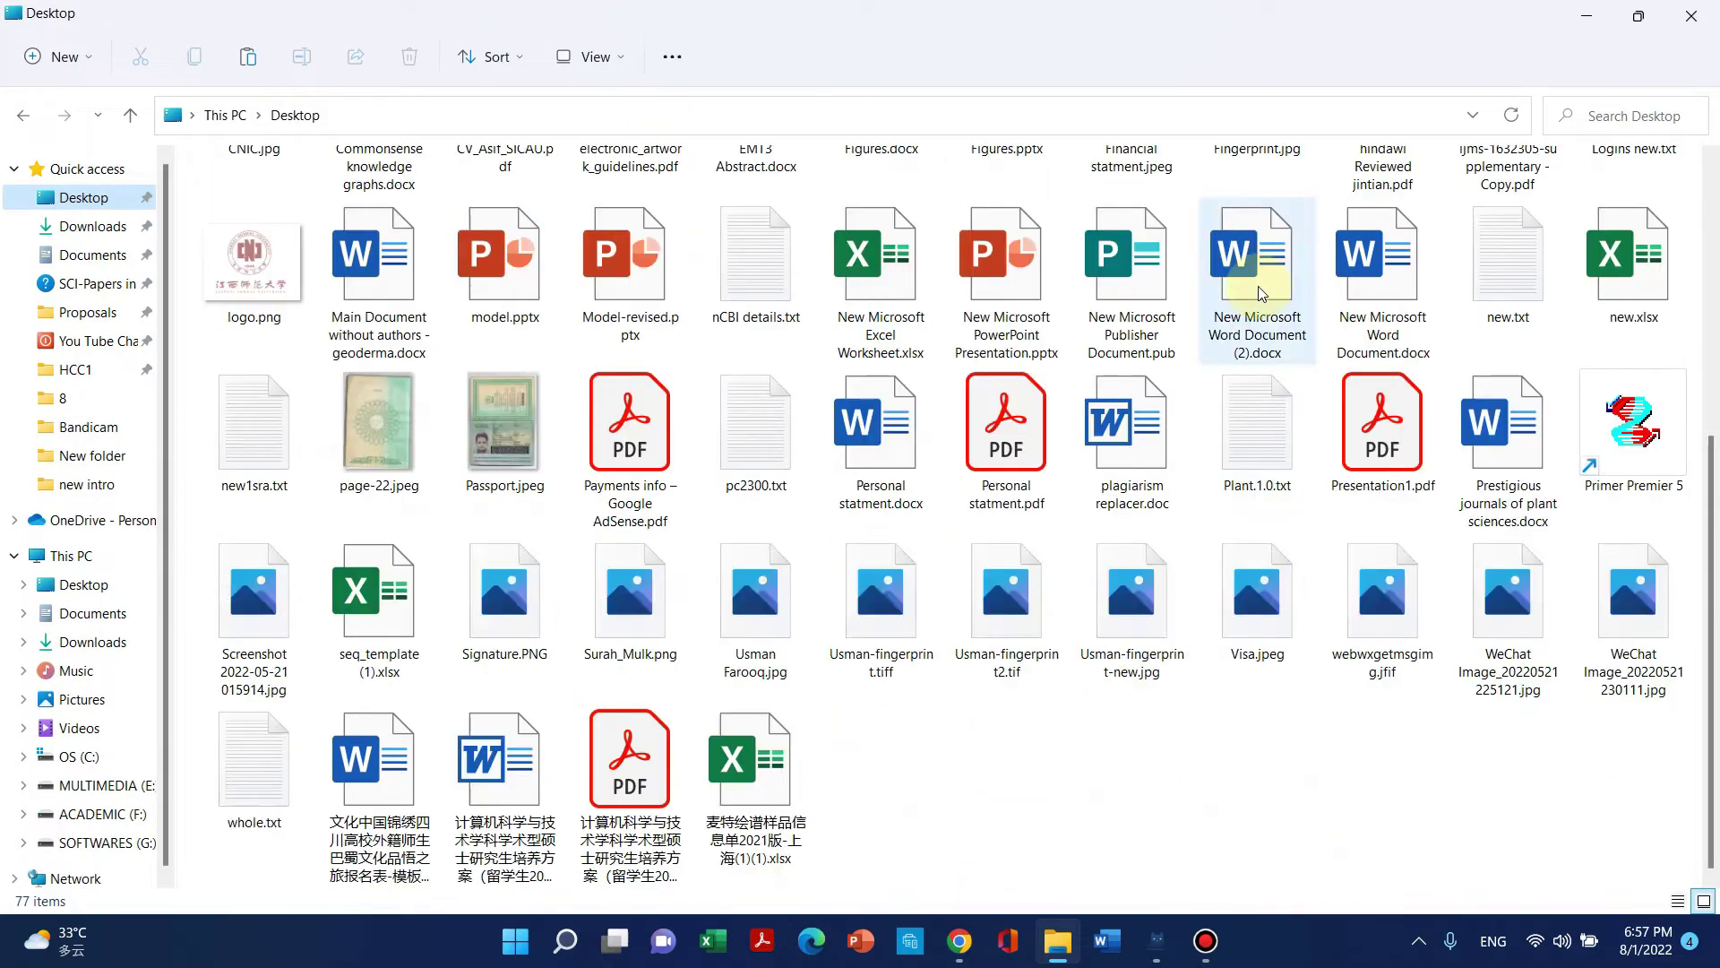
pyautogui.rightClick(1084, 766)
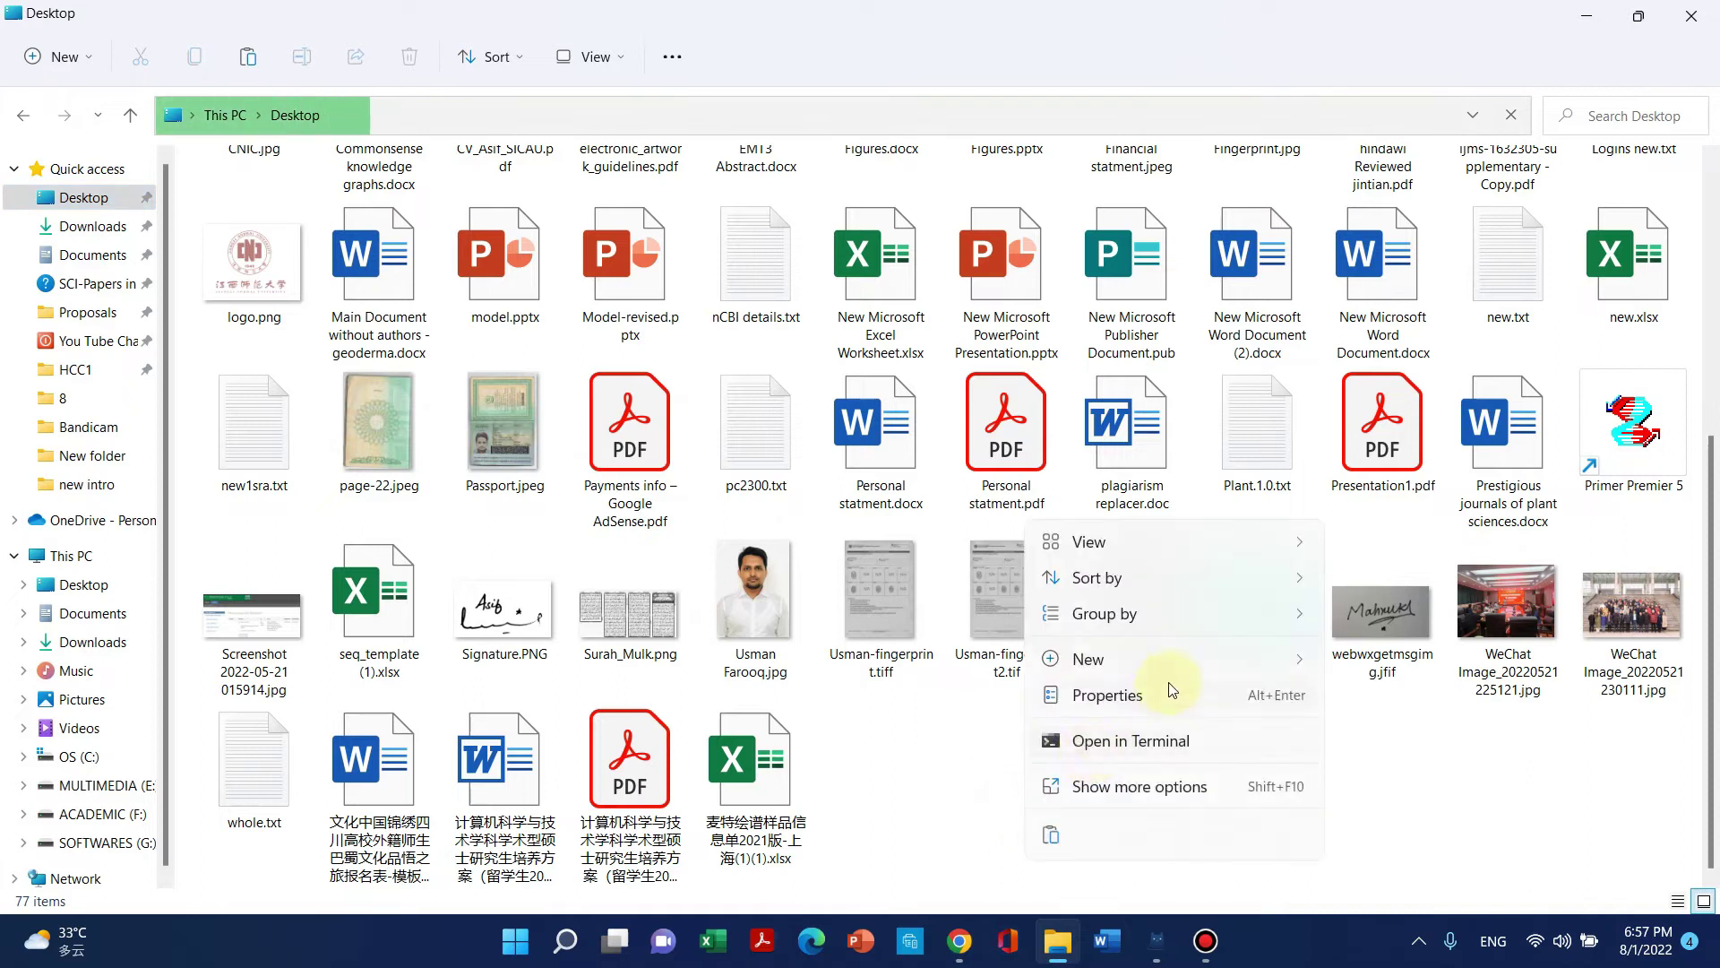
pyautogui.moveTo(1201, 659)
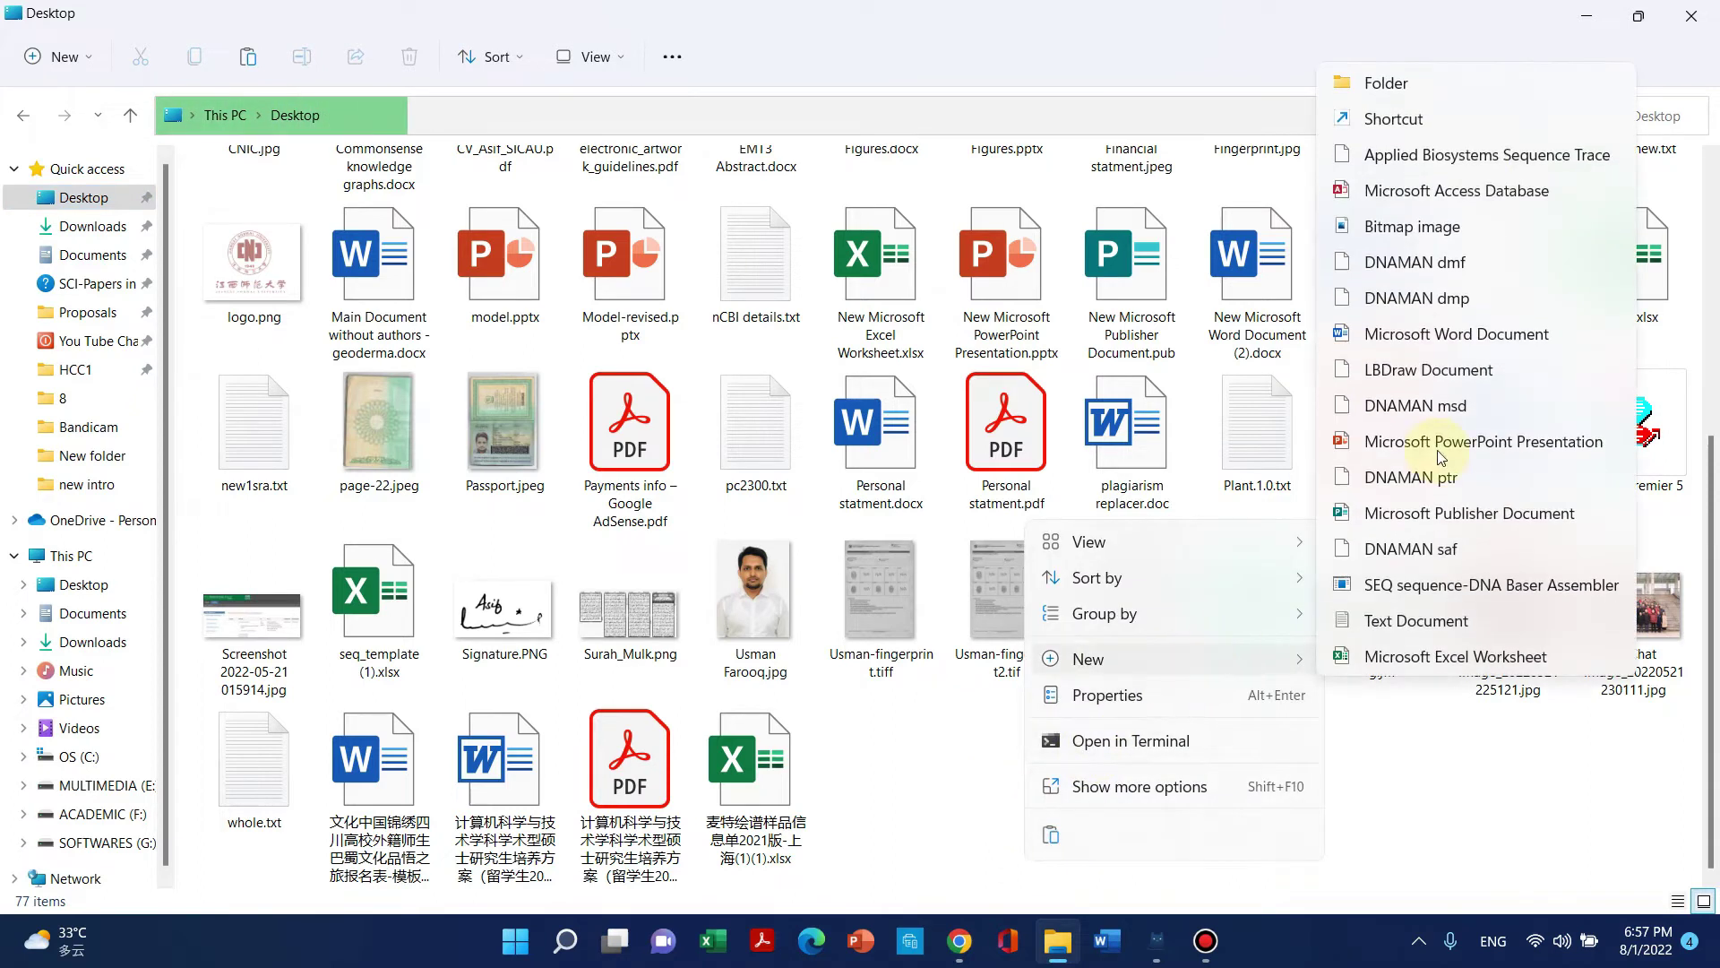
pyautogui.click(1455, 83)
pyautogui.write('iDe')
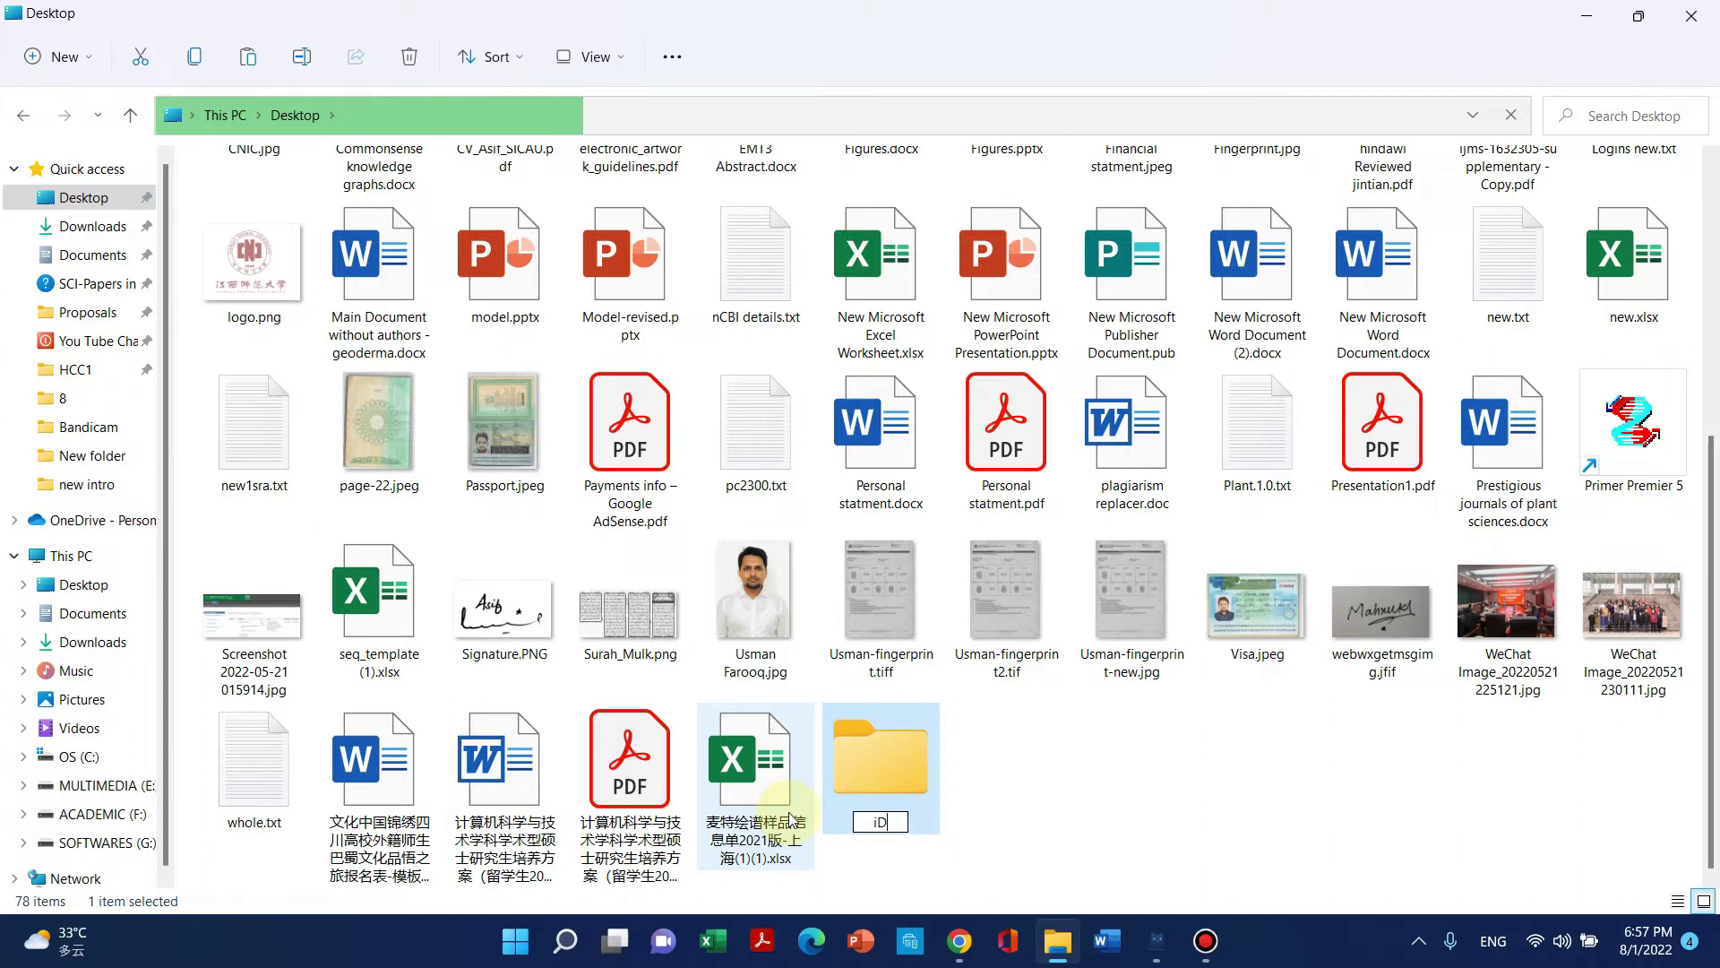
pyautogui.write('P-')
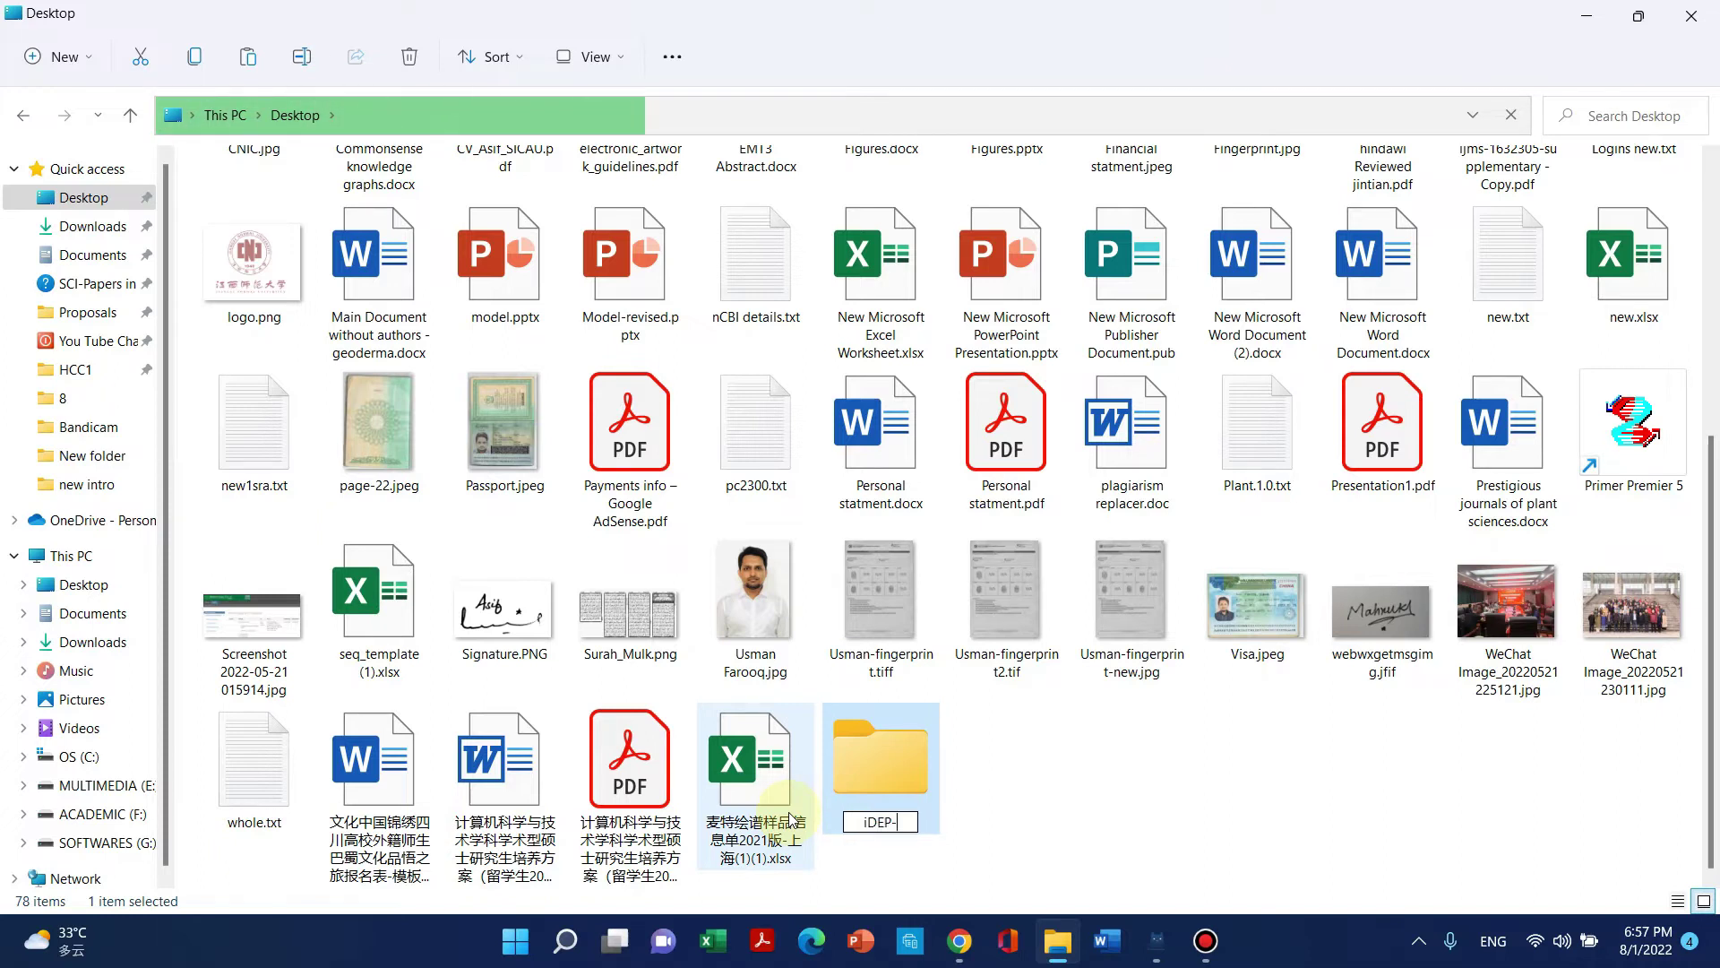
pyautogui.write('Arabdio')
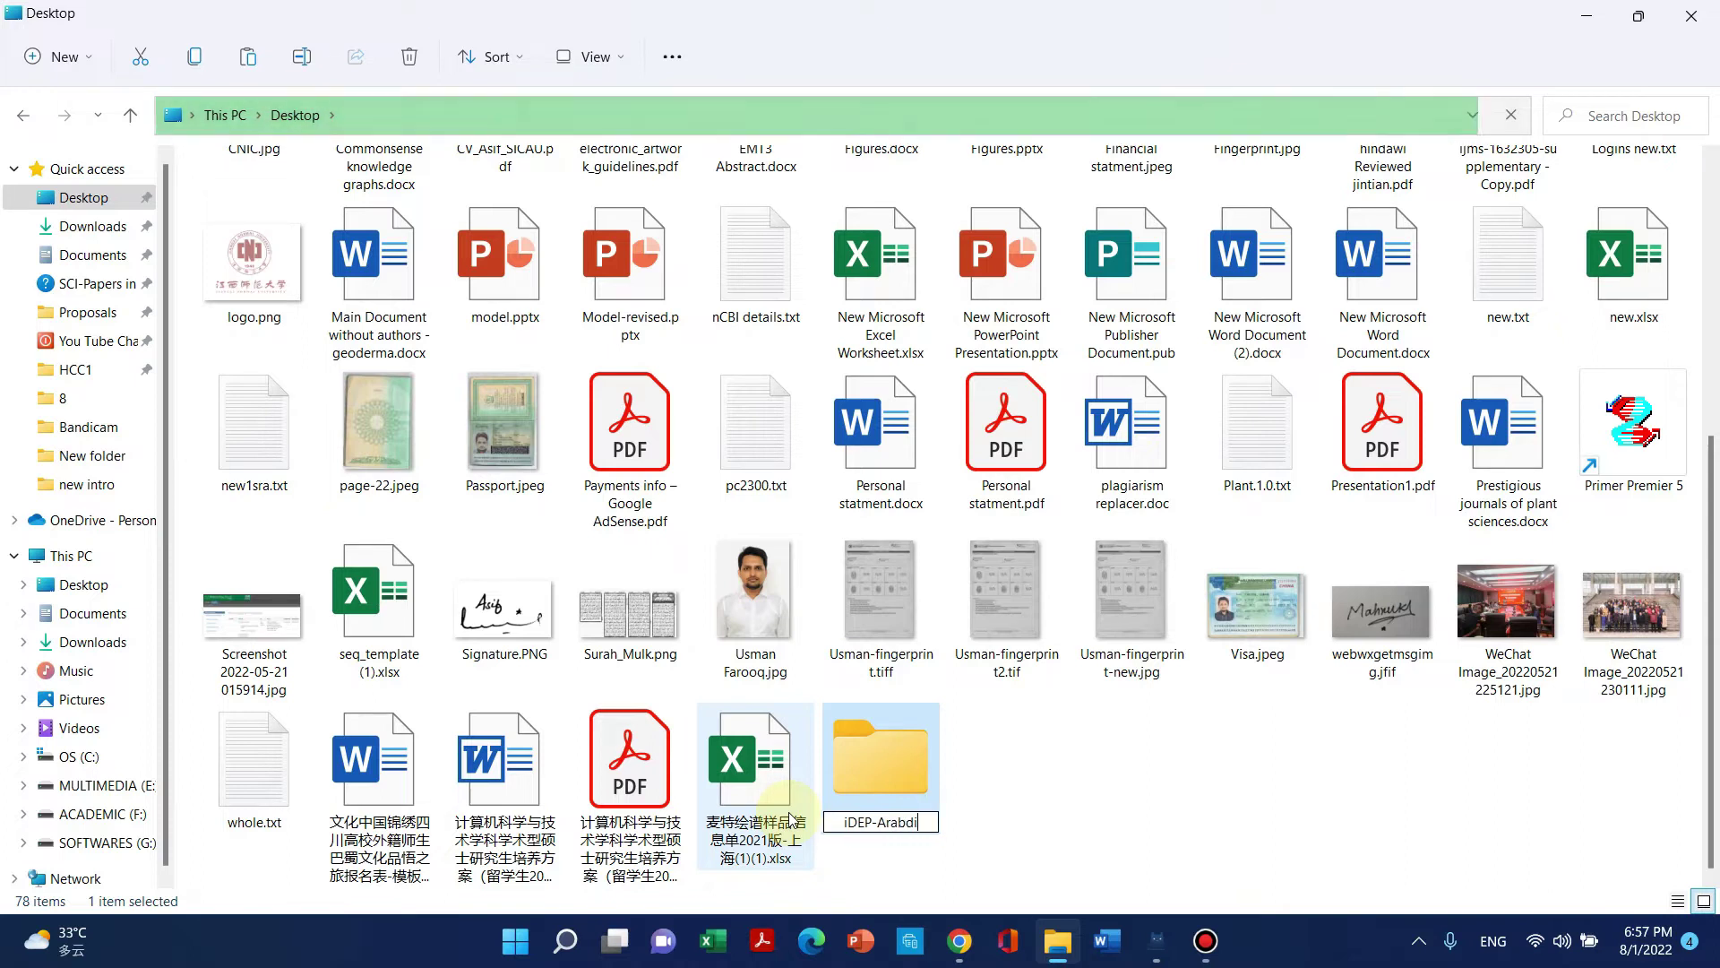
pyautogui.press('BackSpace')
pyautogui.write('o')
pyautogui.press('BackSpace')
pyautogui.press('BackSpace')
pyautogui.press('BackSpace')
pyautogui.write('ido')
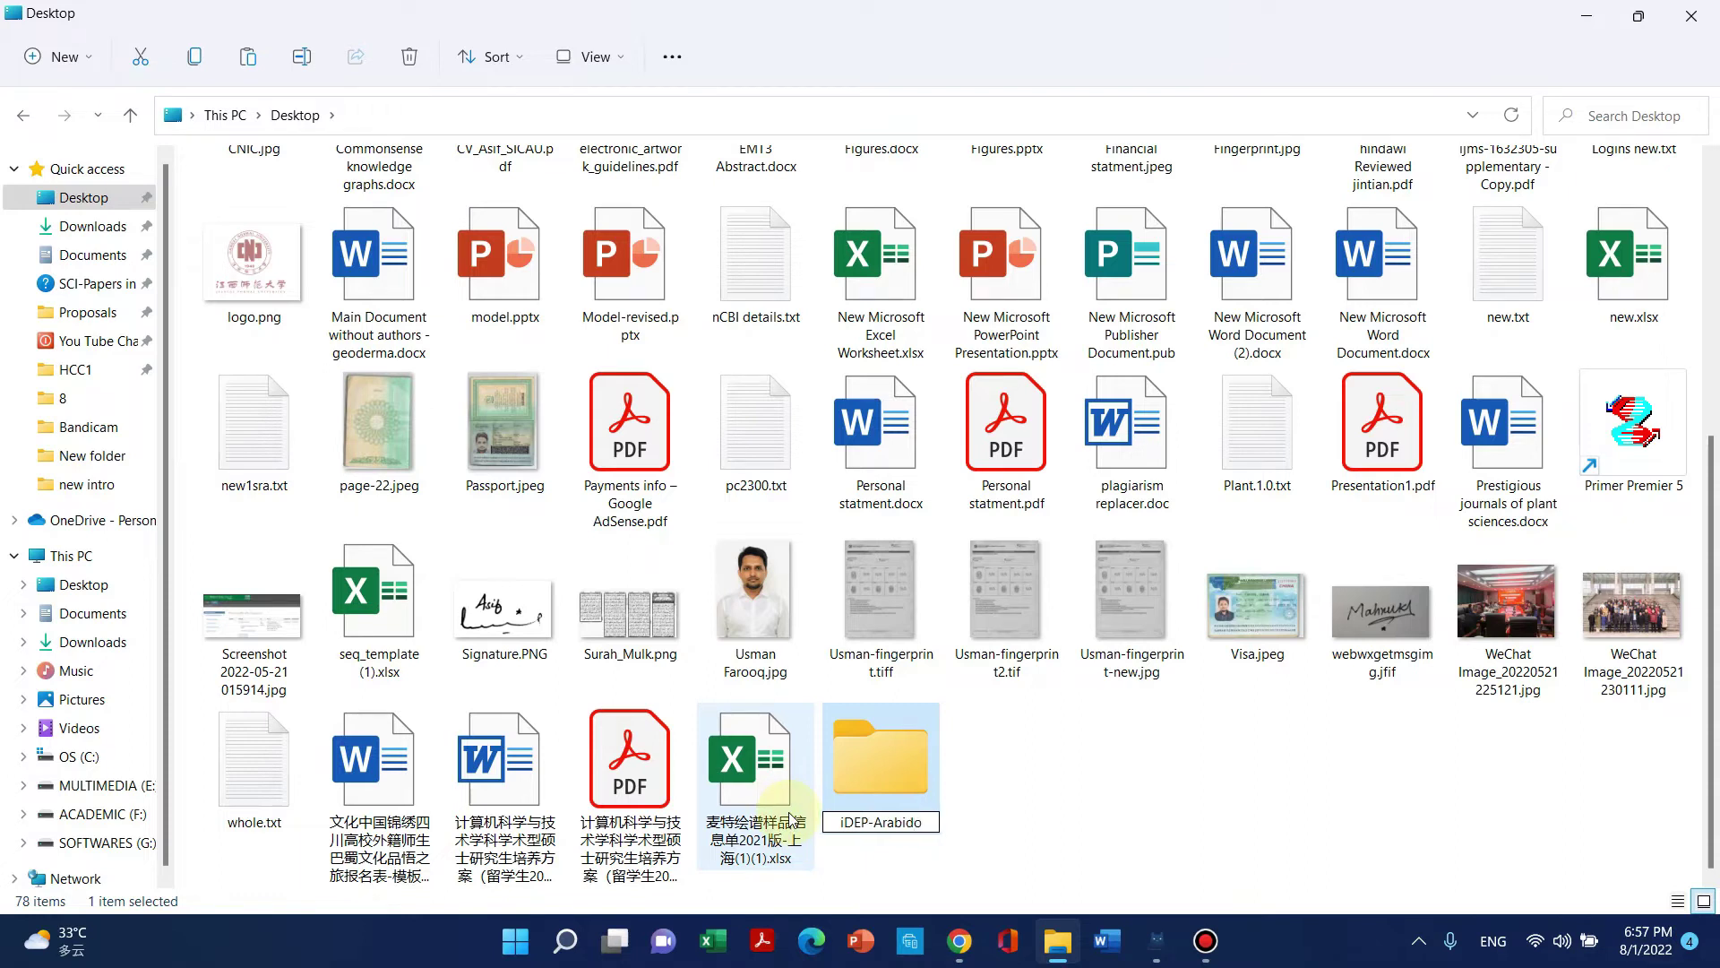
pyautogui.write('psis')
pyautogui.press('Return')
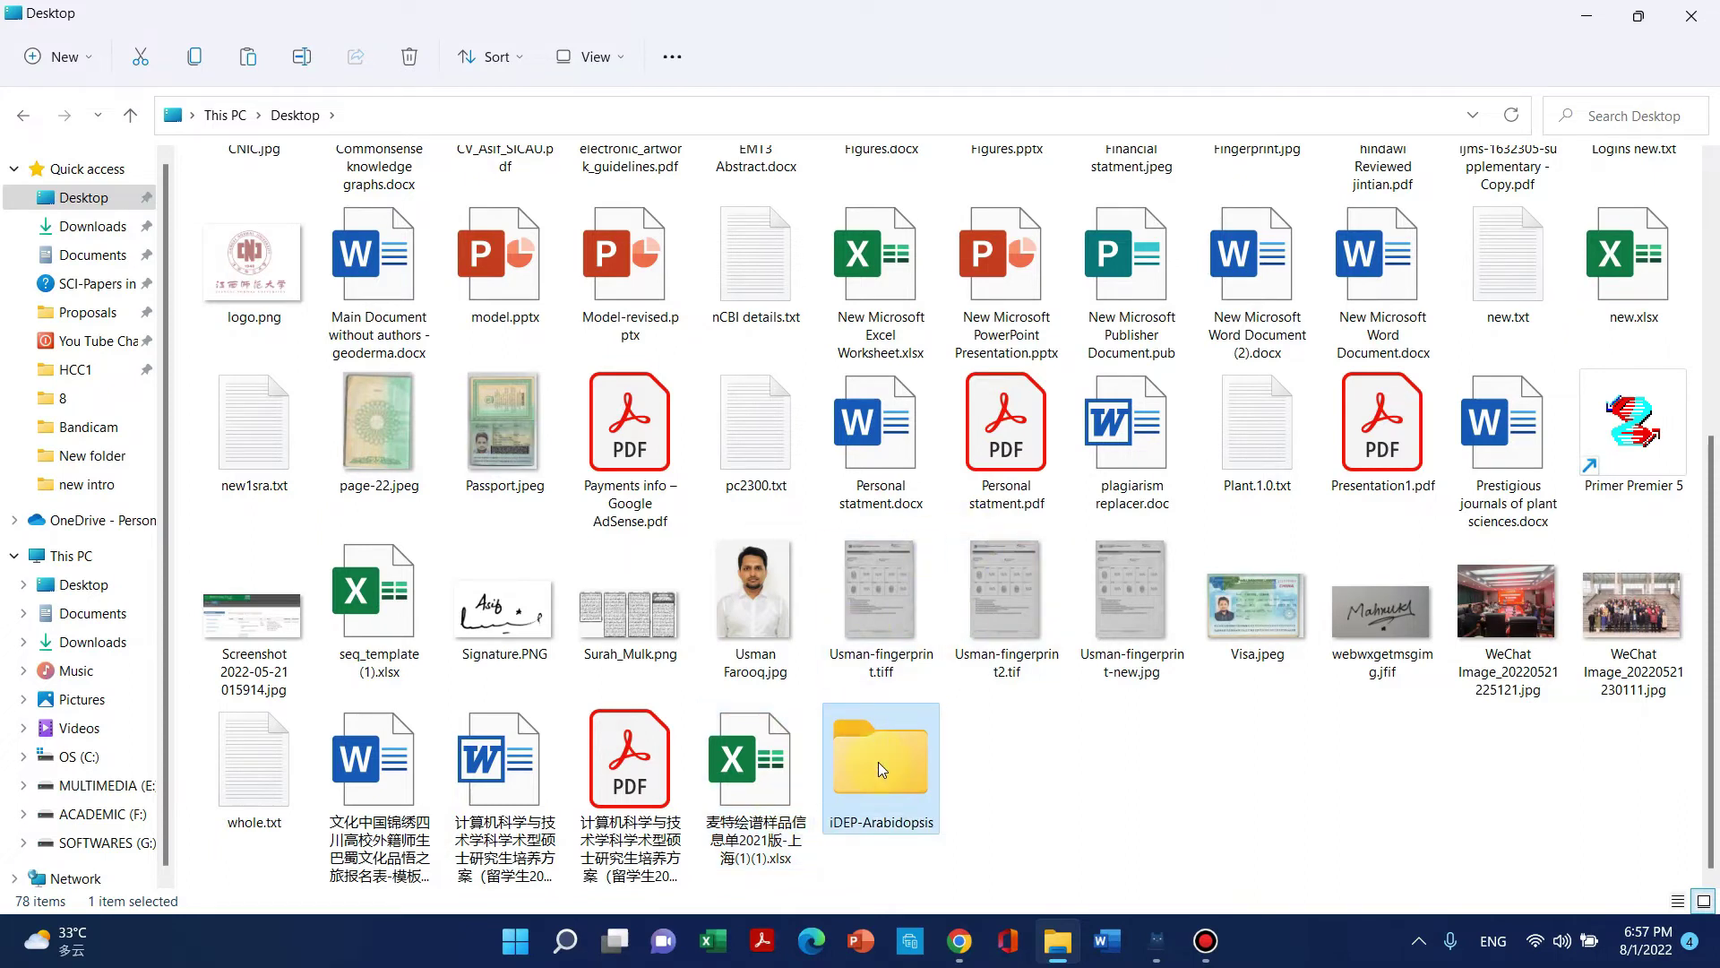
# Step: Paste GSE101782_gene_level.csv into the iDEP-Arabidopsis folder
pyautogui.doubleClick(878, 762)
pyautogui.rightClick(672, 288)
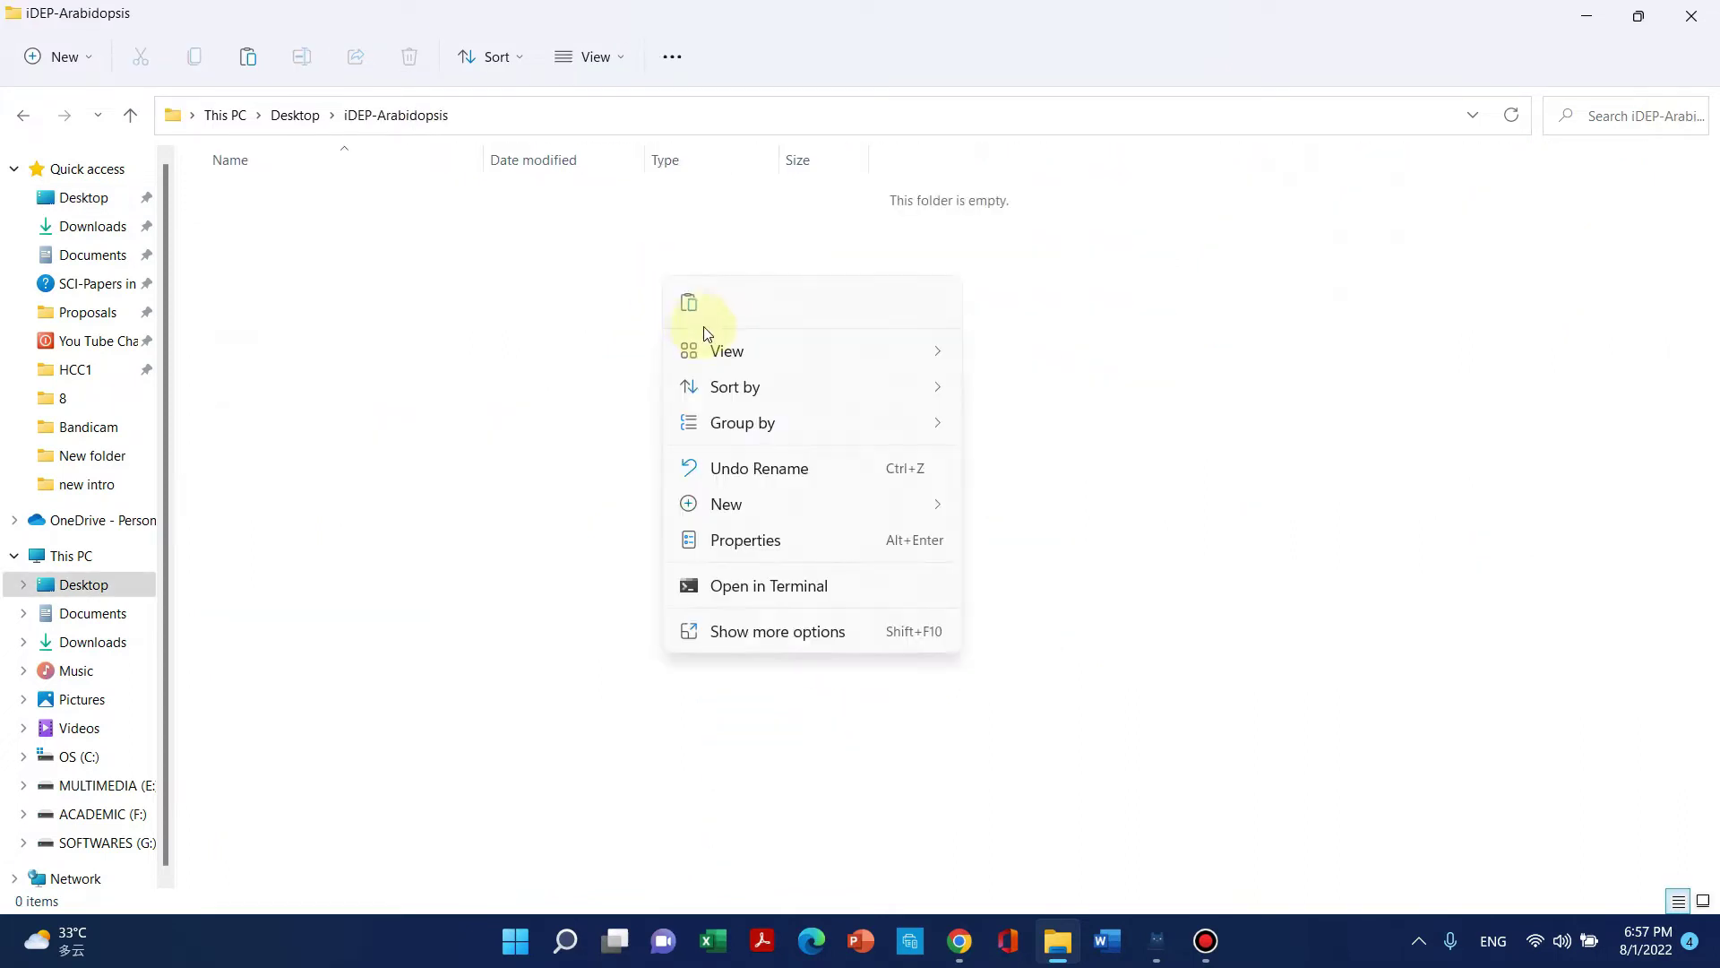
pyautogui.click(690, 308)
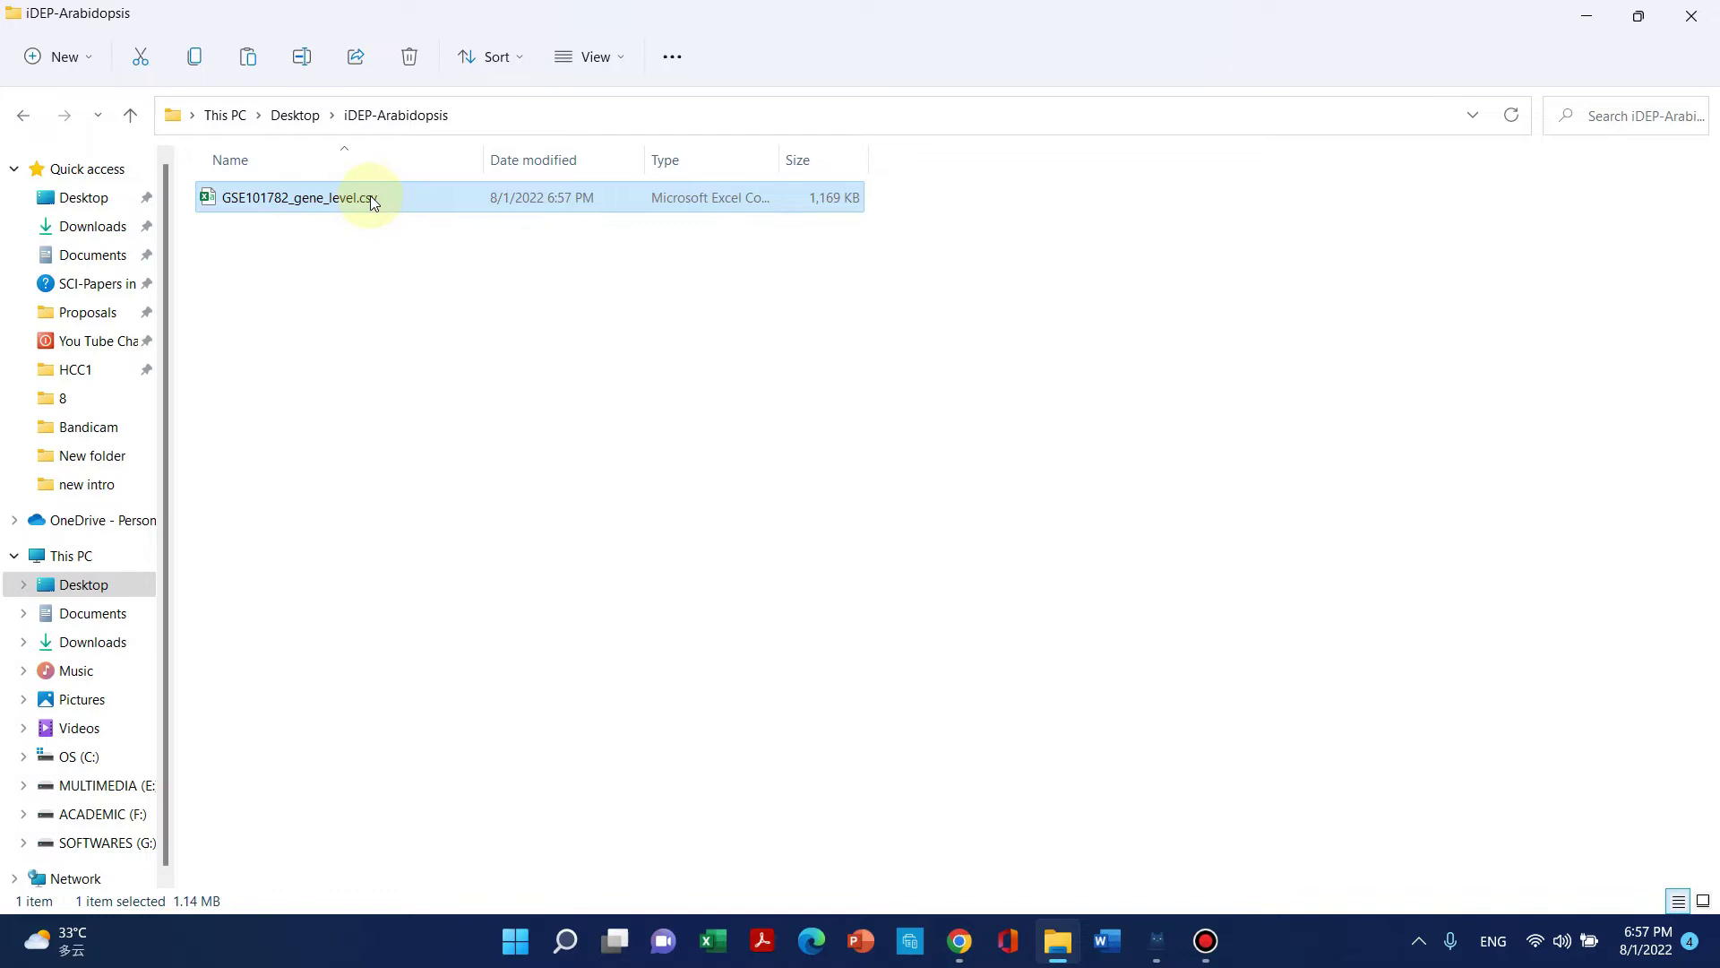
# Step: Bring the browser forward on the iDEP.96 Load Data page
pyautogui.click(960, 943)
pyautogui.scroll(3, 879, 706)
pyautogui.click(440, 16)
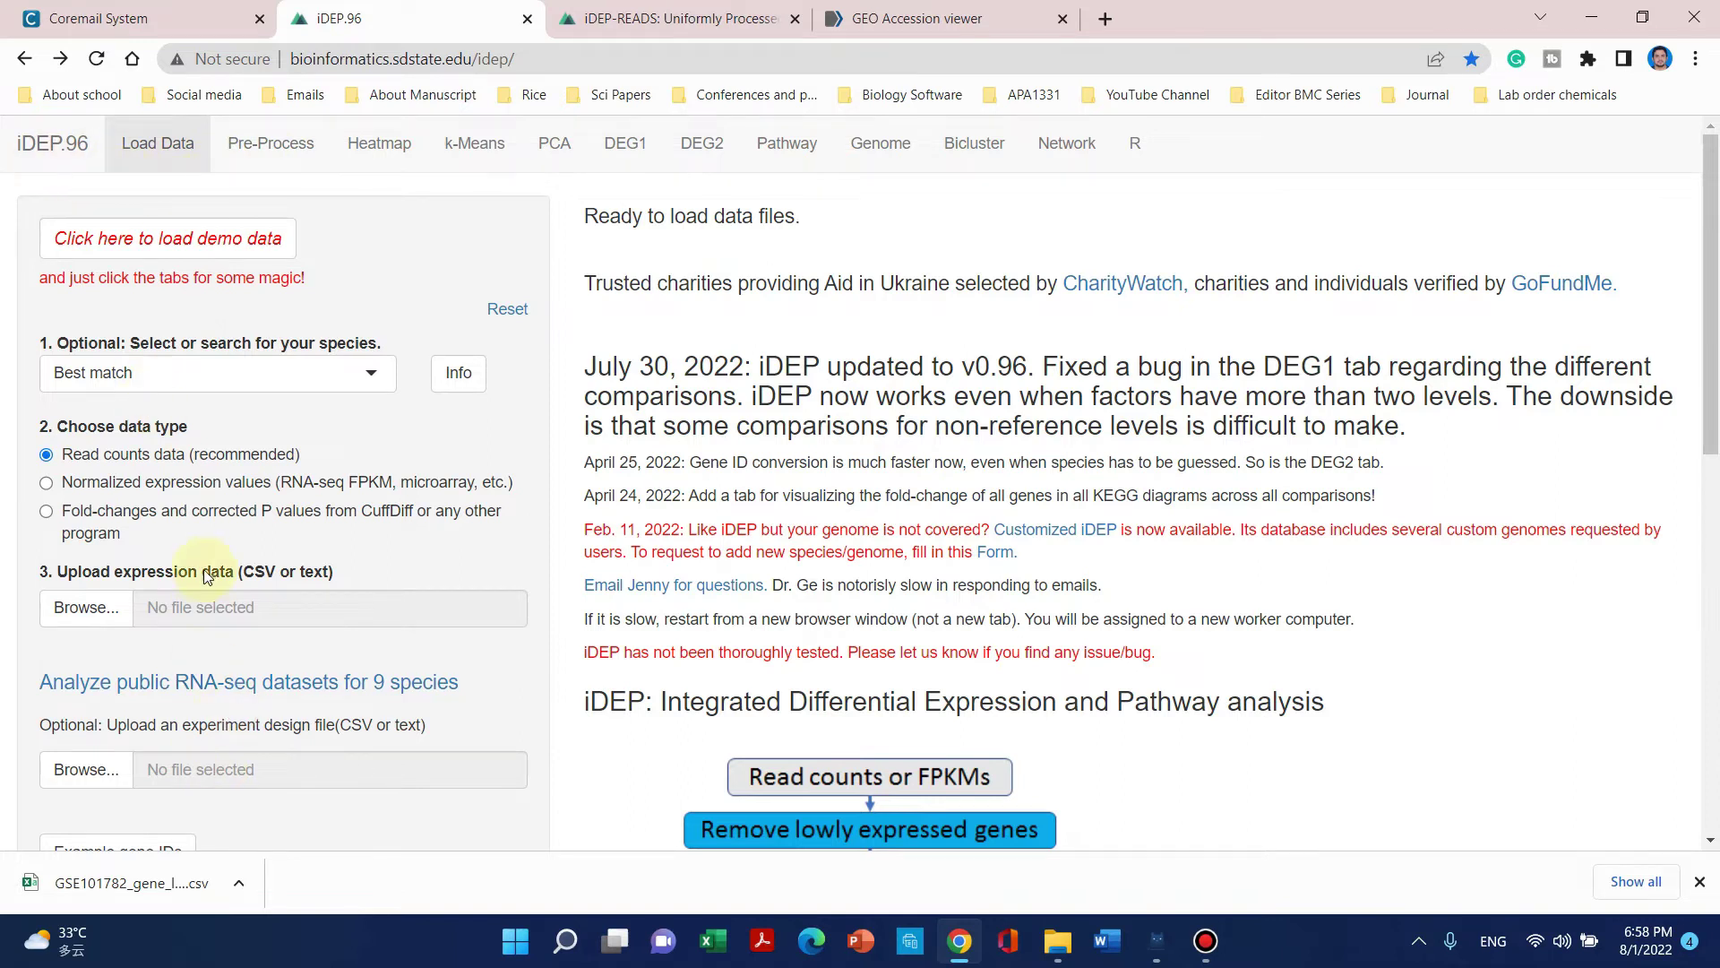
# Step: Review the iDEP.96, iDEP-READS and GEO tabs, deselecting the GSE101782 row
pyautogui.scroll(-3, 134, 511)
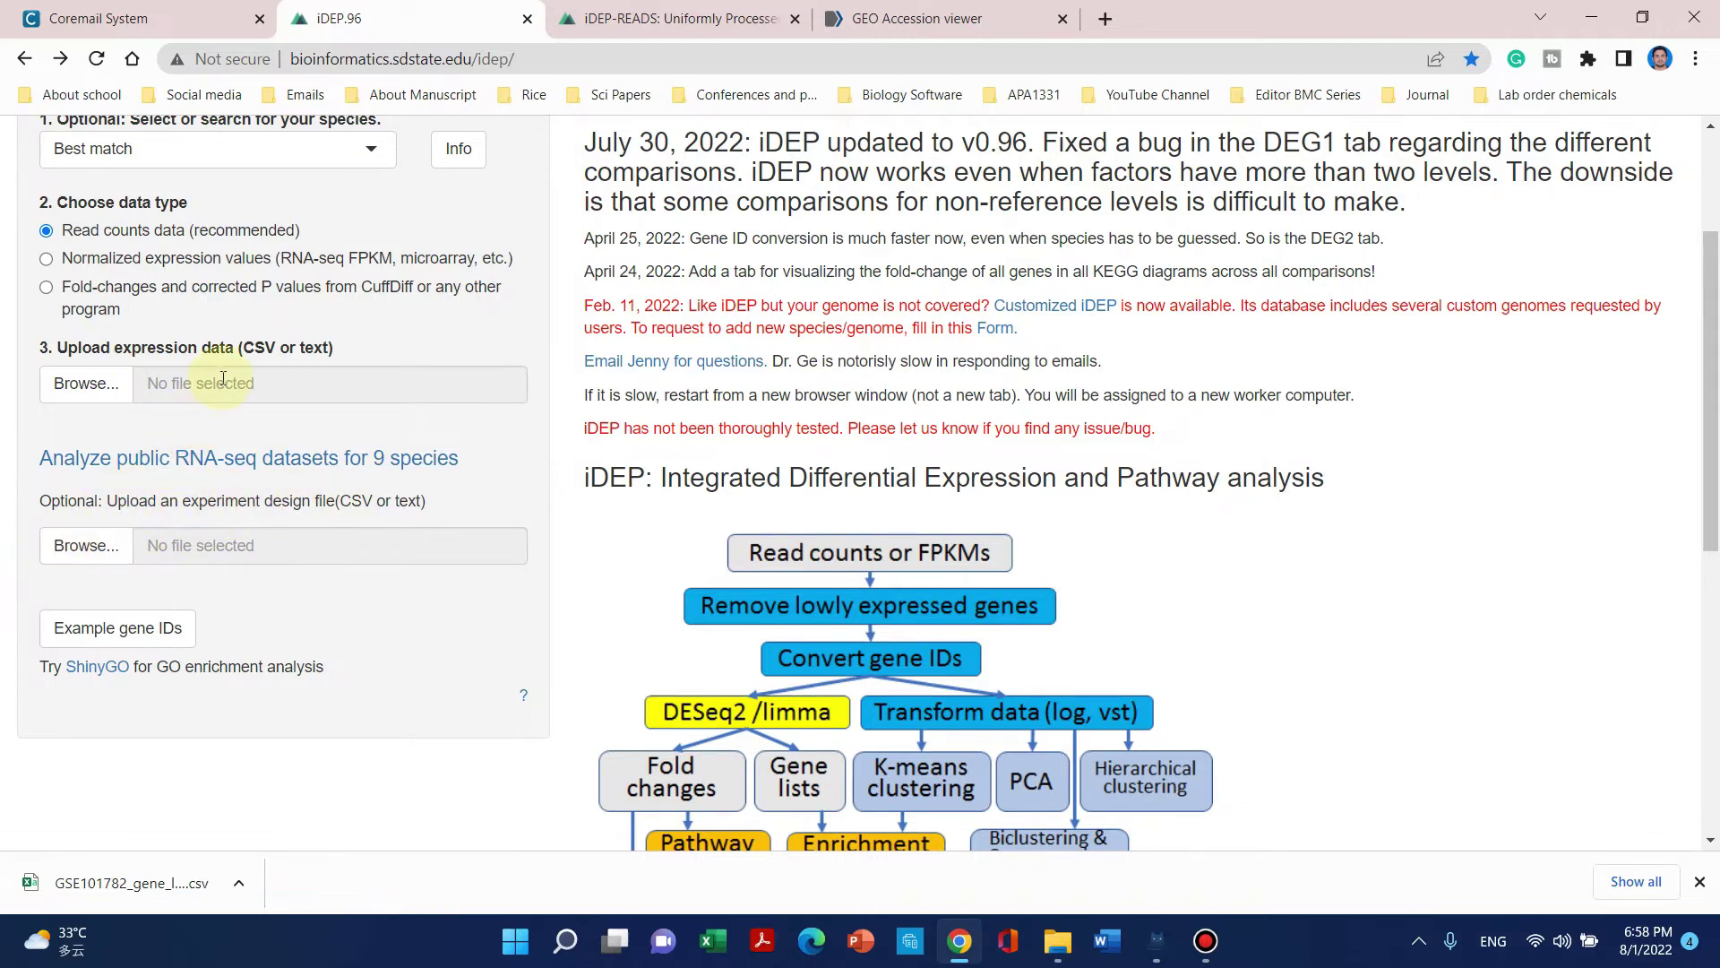
pyautogui.scroll(3, 222, 377)
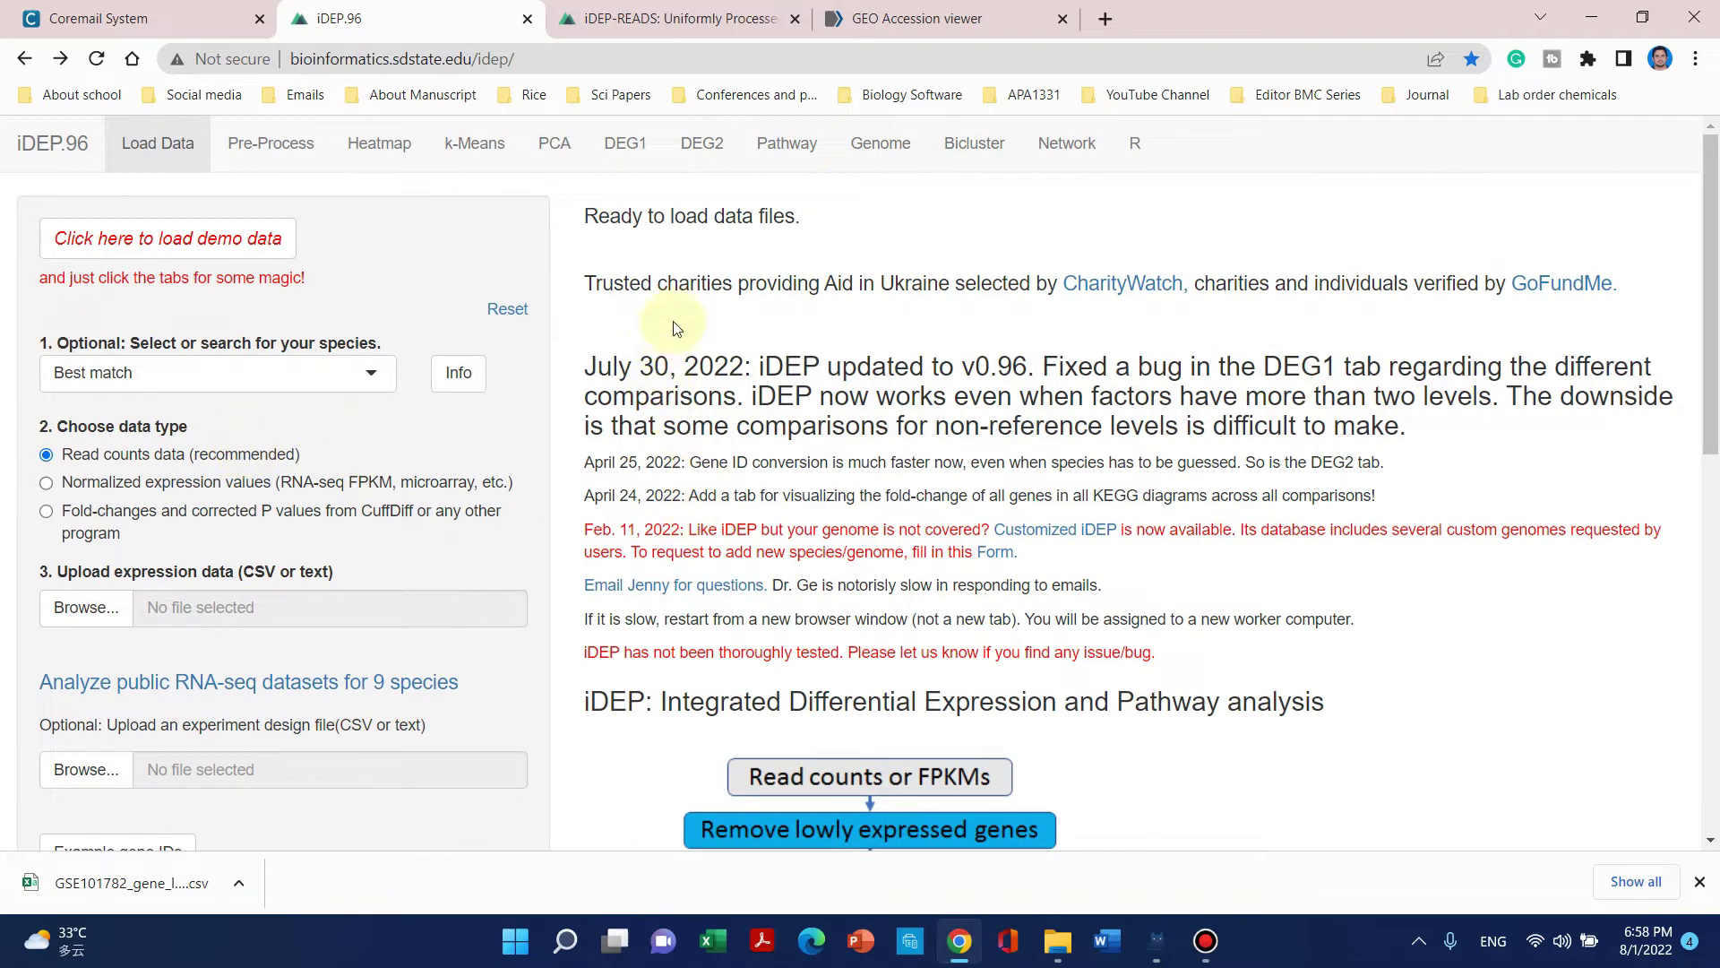
pyautogui.click(695, 19)
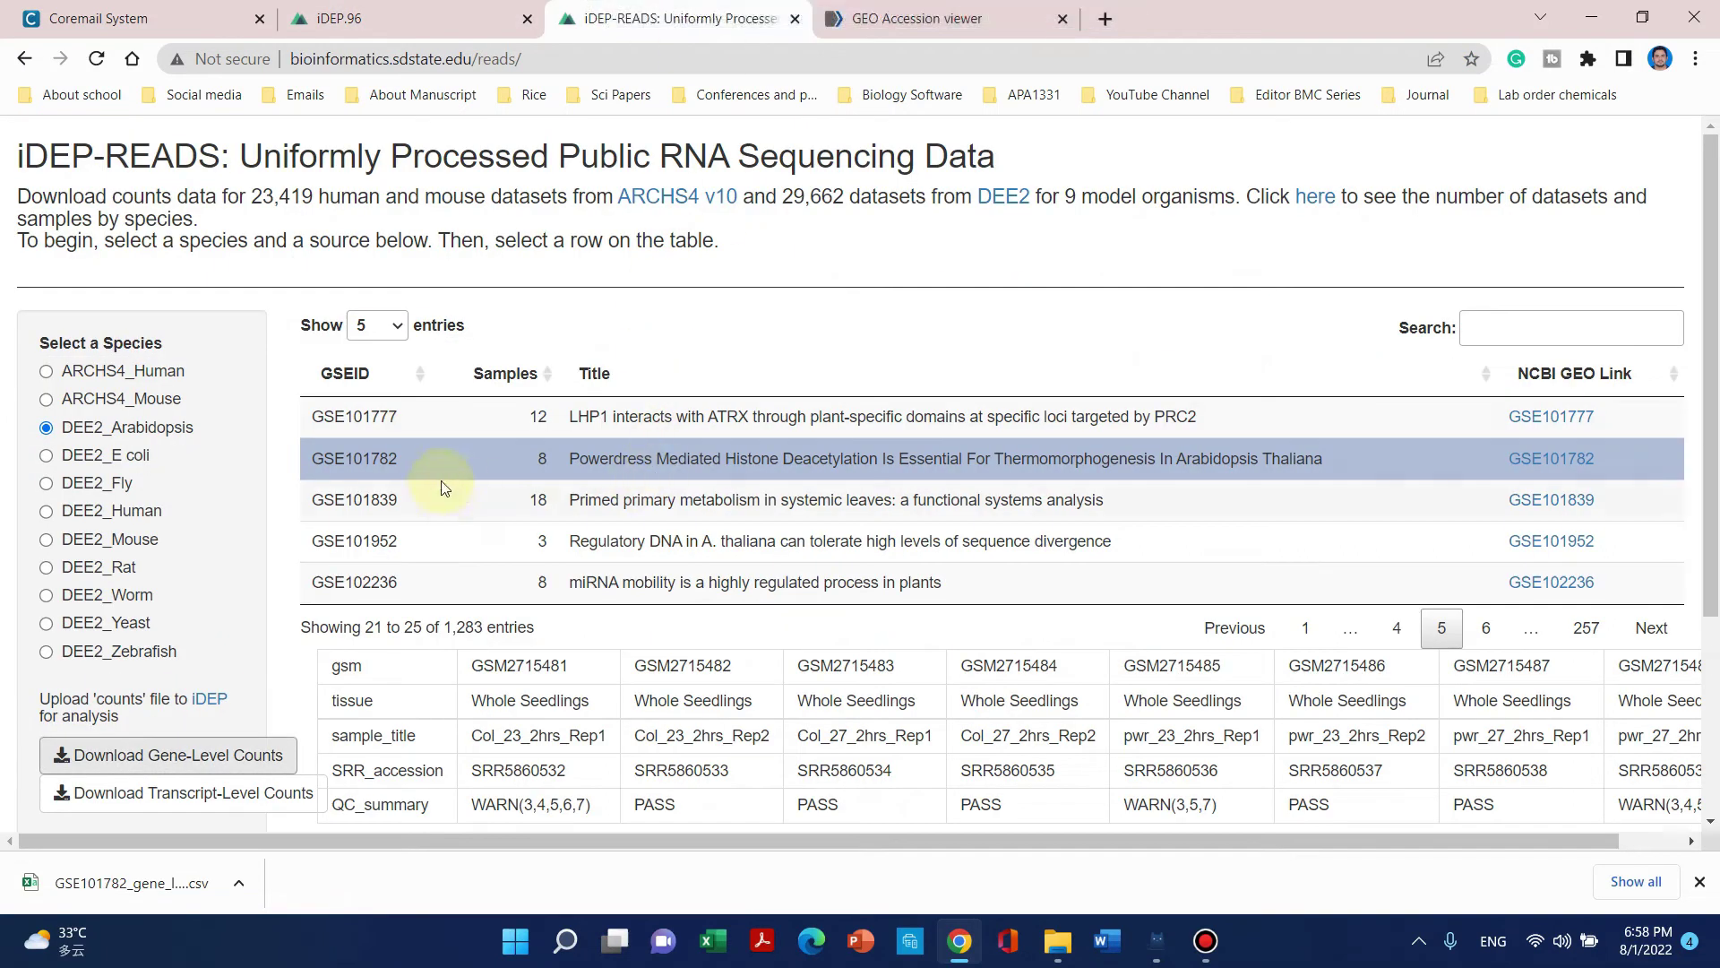
pyautogui.click(545, 460)
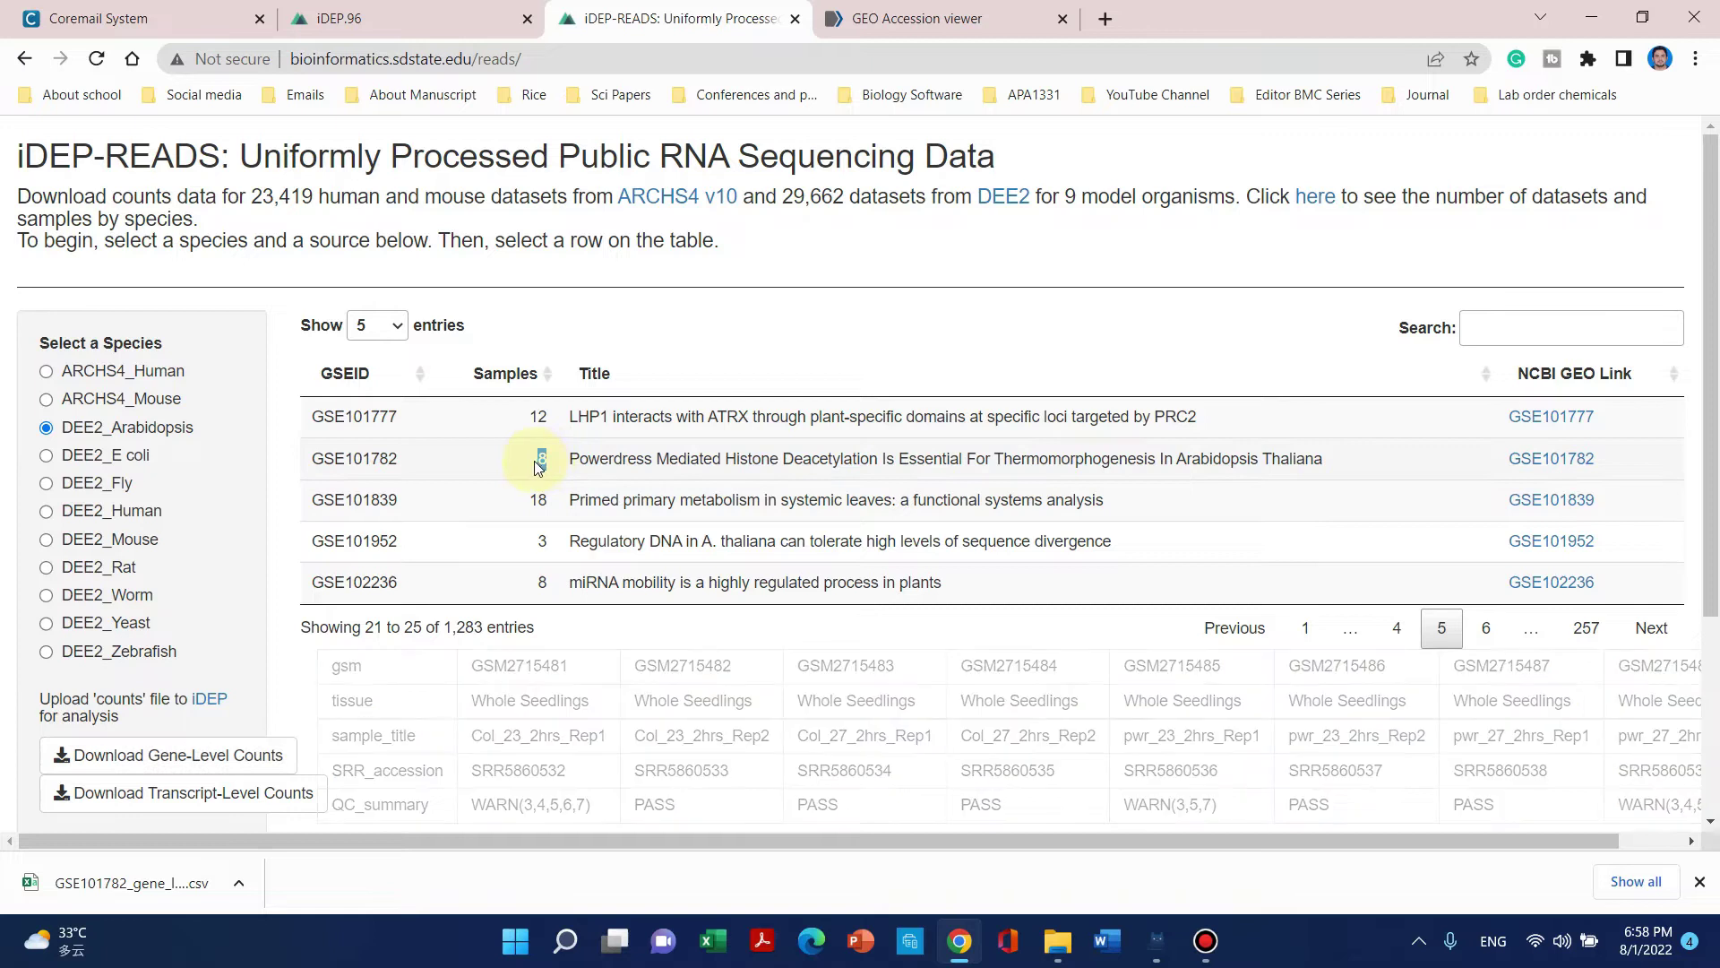
pyautogui.click(932, 18)
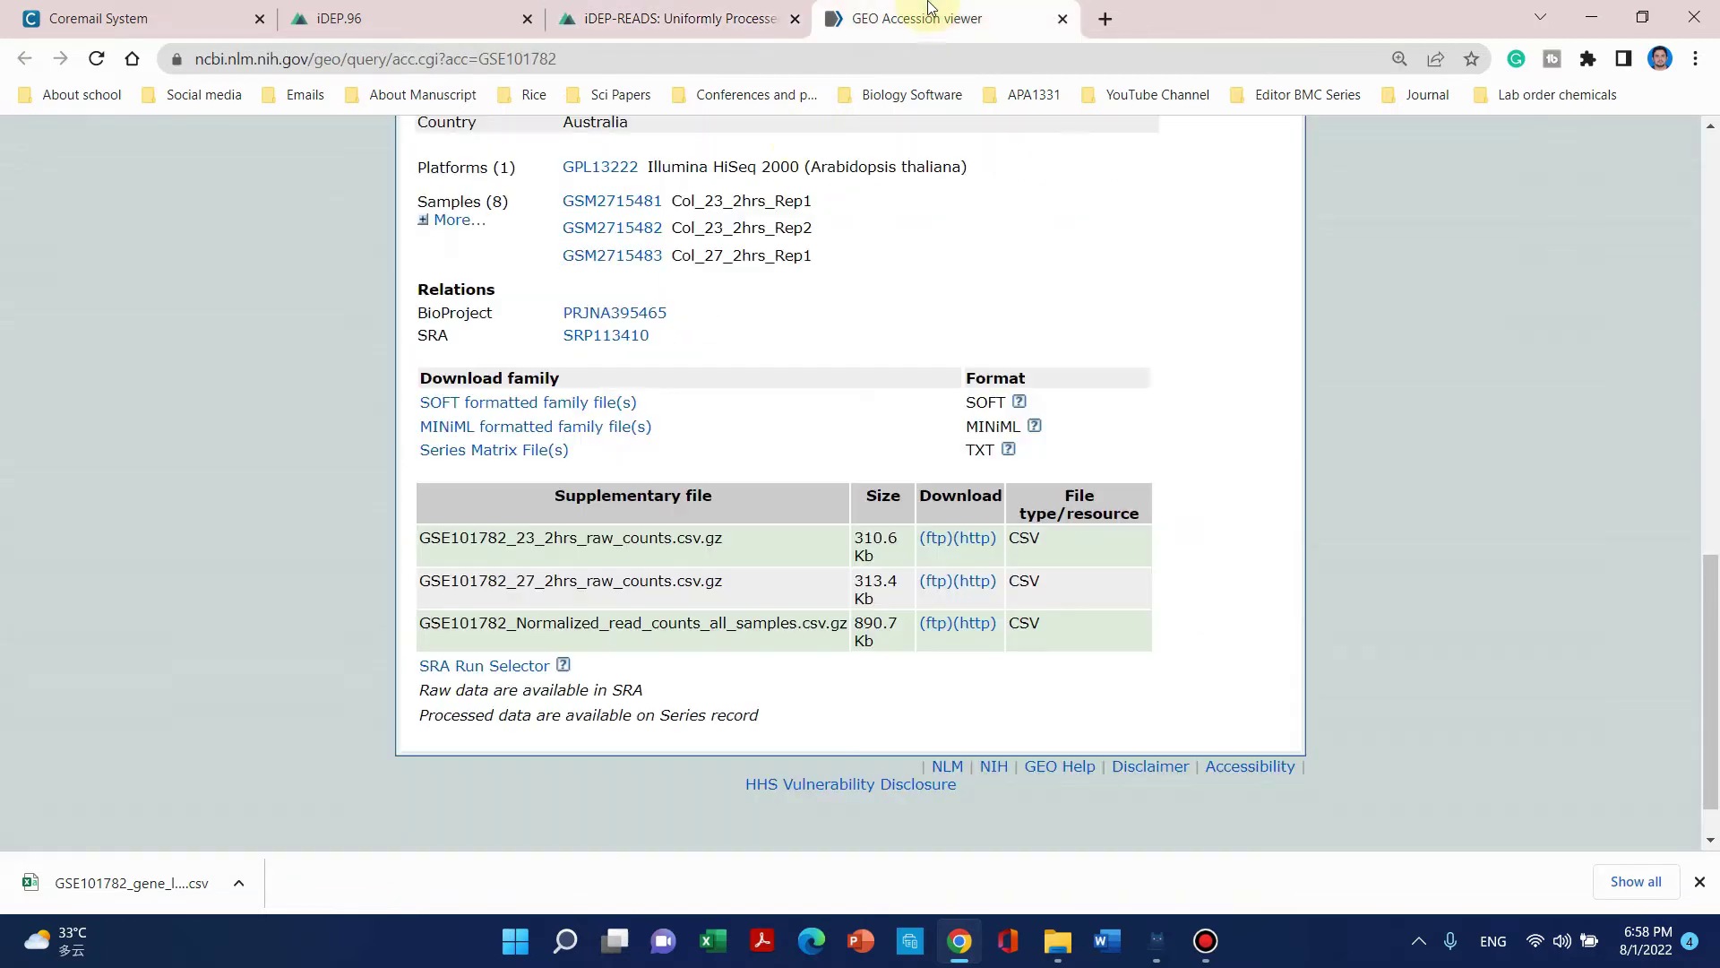
pyautogui.click(403, 18)
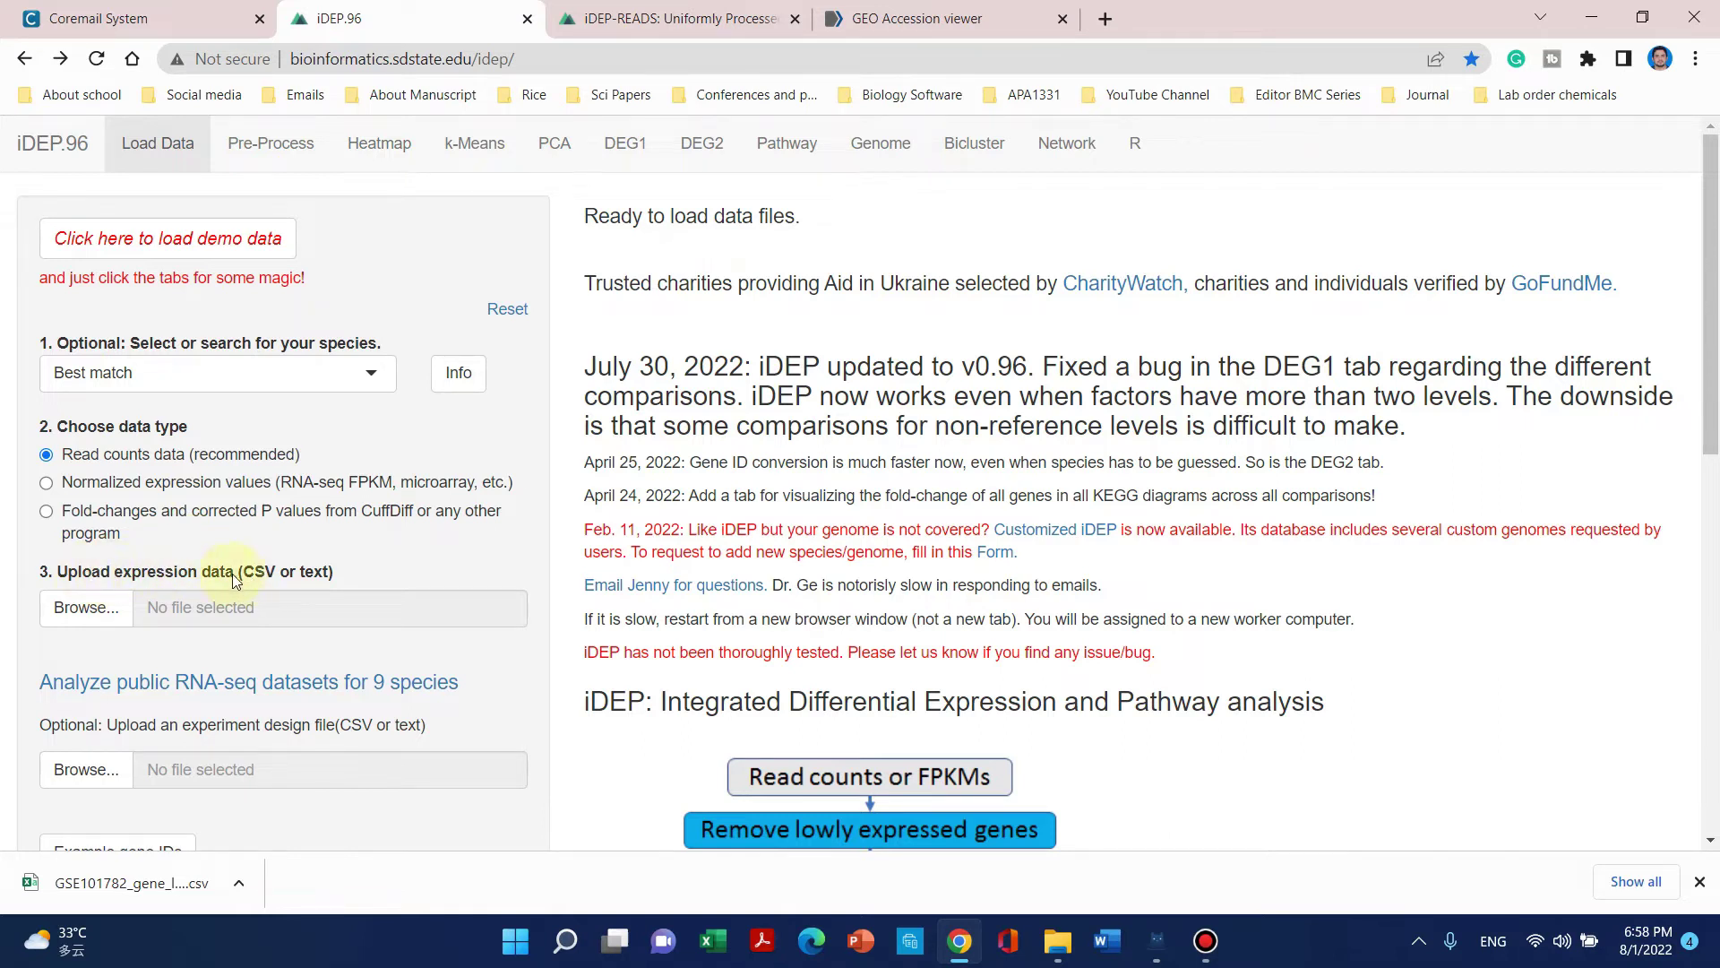
# Step: Minimize the browser to reveal the iDEP-Arabidopsis folder holding the CSV
pyautogui.scroll(-1, 218, 573)
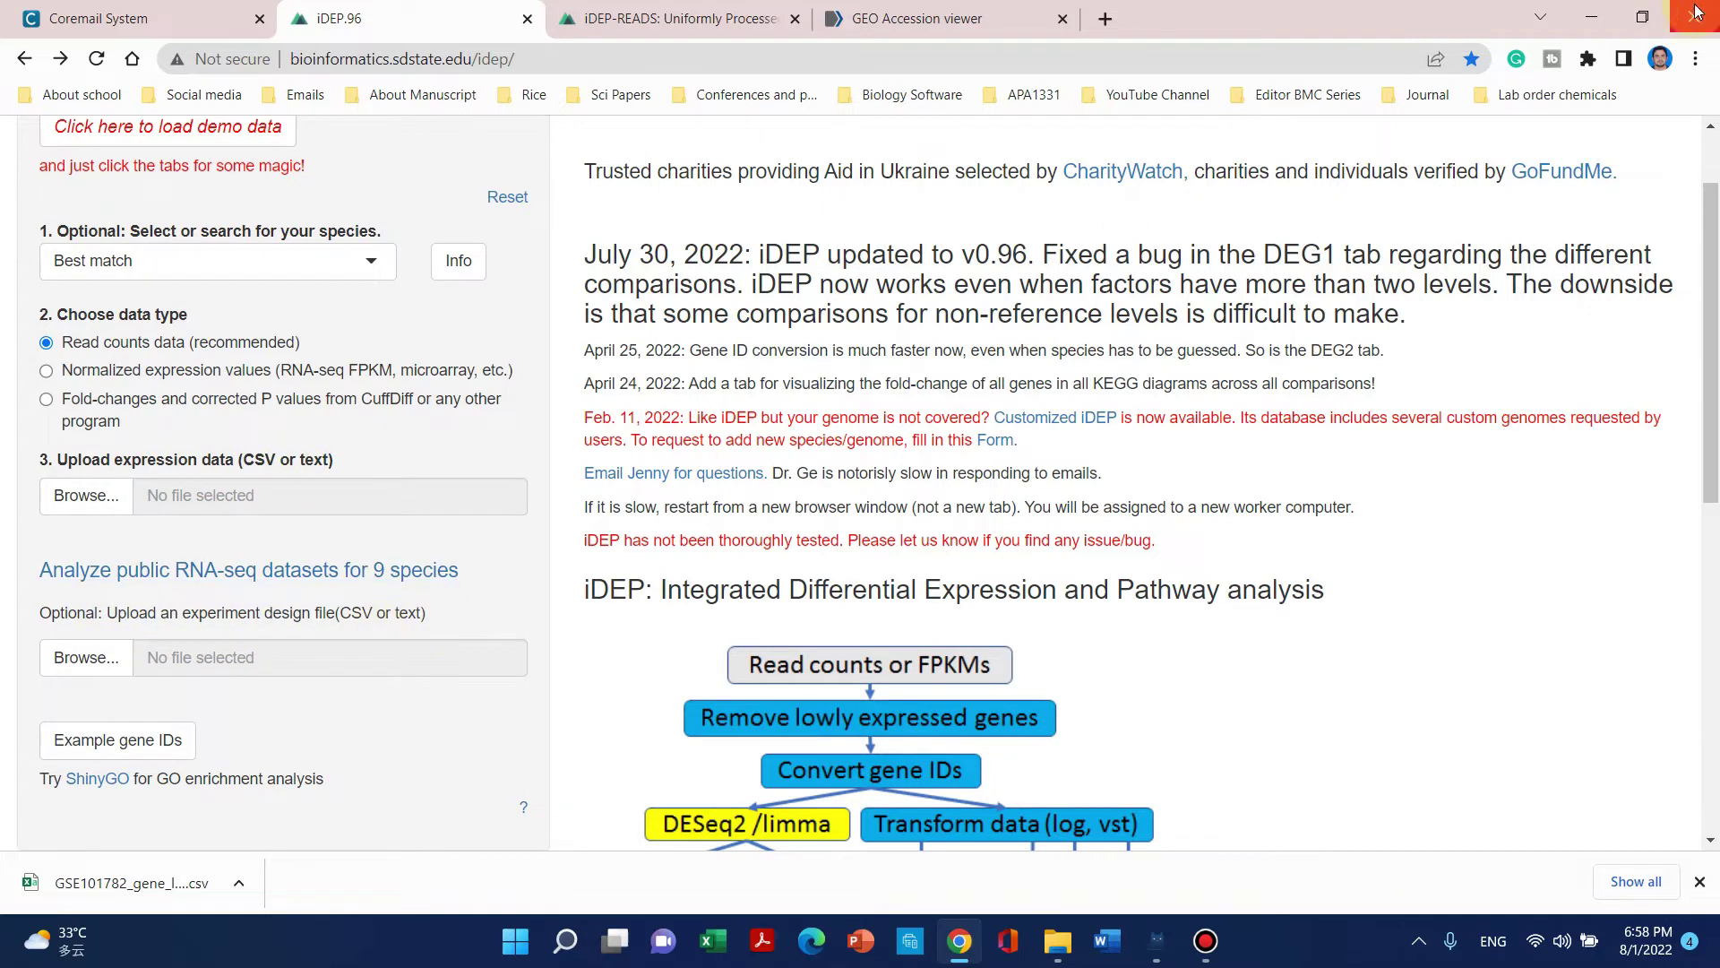
pyautogui.moveTo(1568, 16); pyautogui.dragTo(1513, 132)
pyautogui.click(1511, 132)
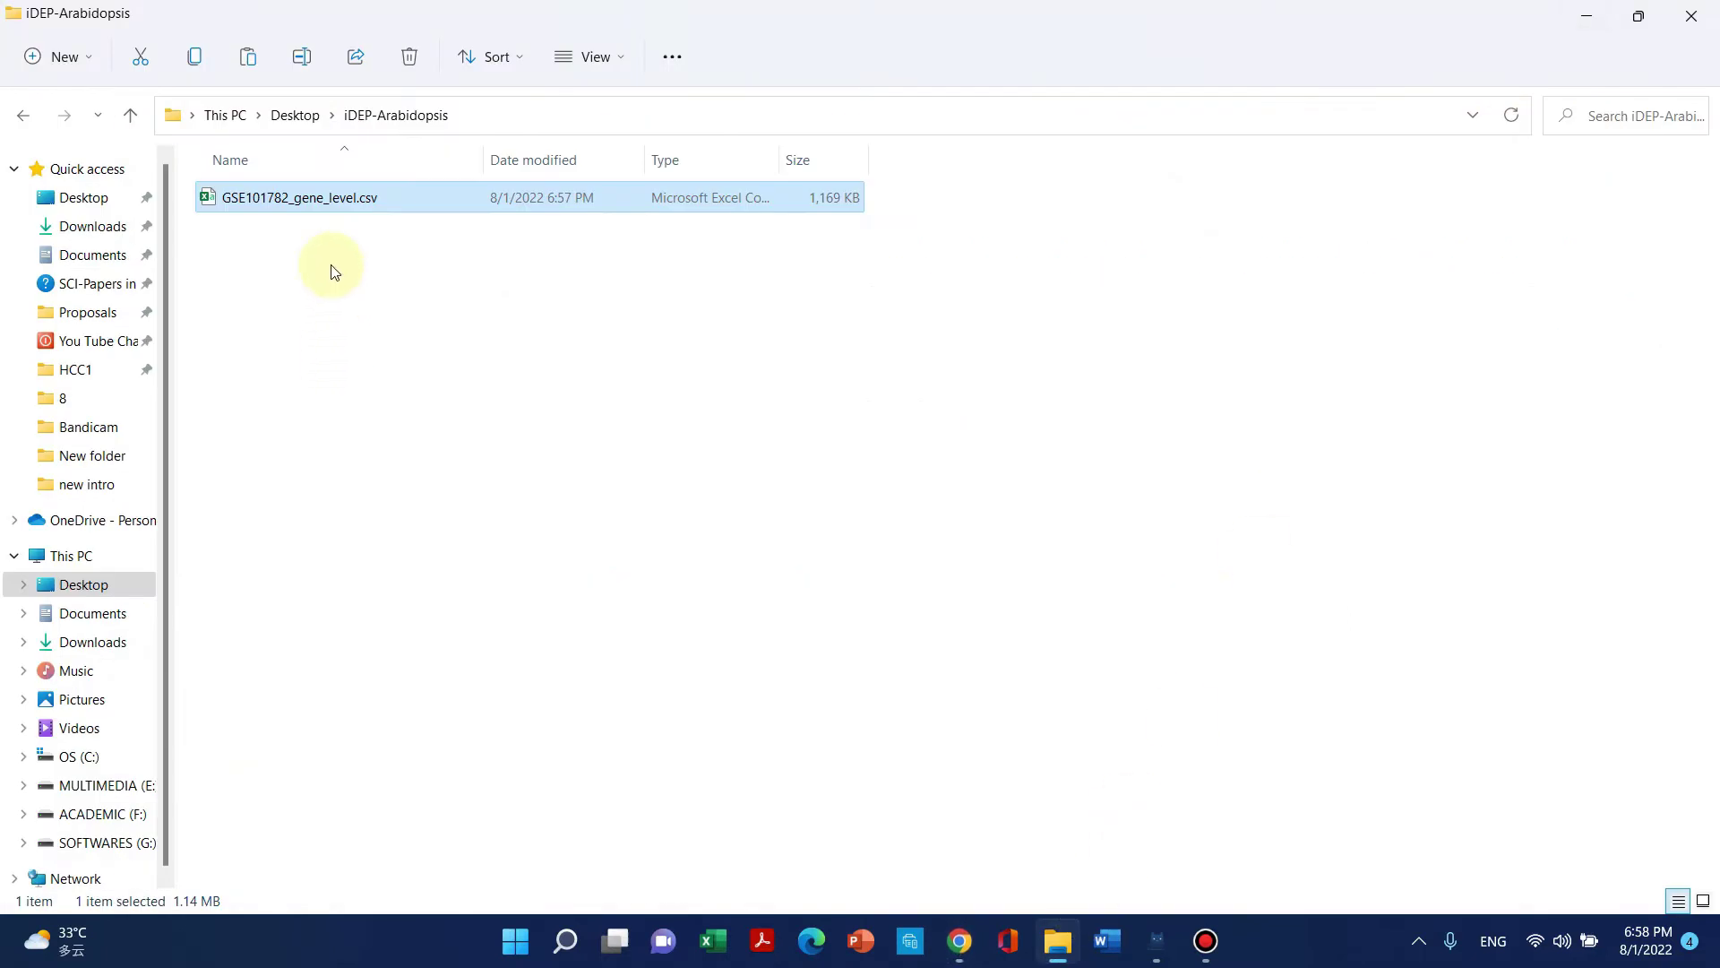